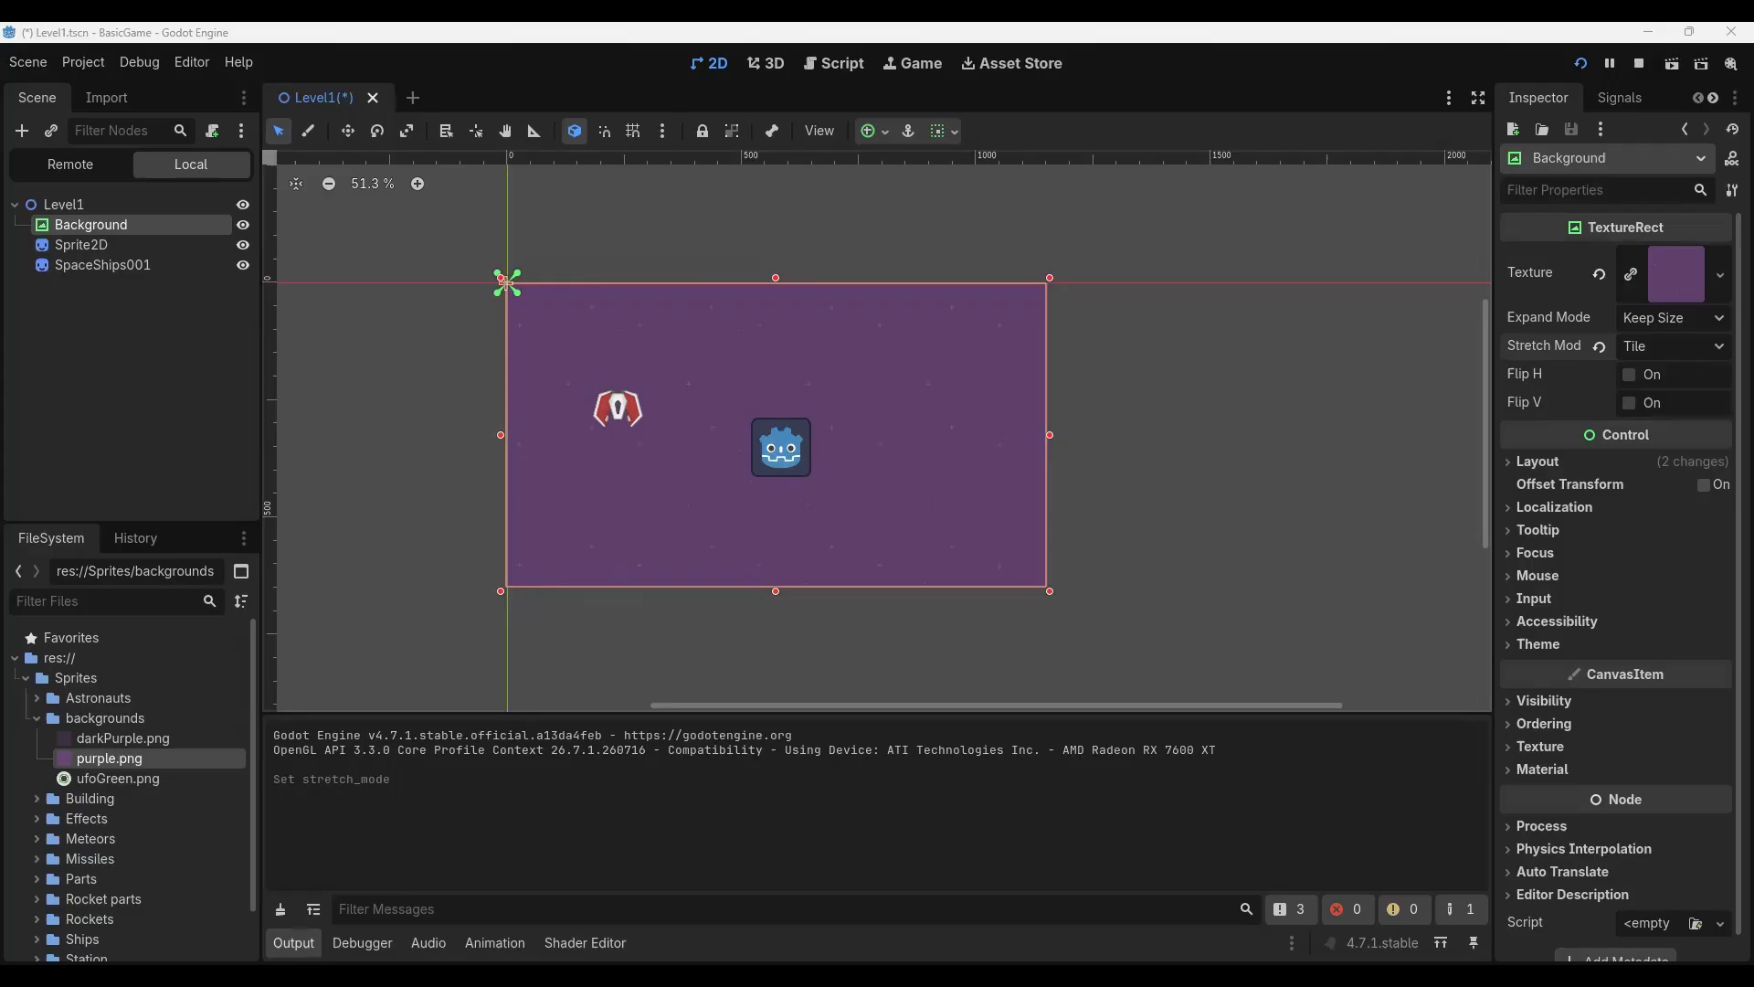
Review the properties of the Sprite2D, SpaceShips001, Background and Level1 nodes one after another.
left_click(76, 245)
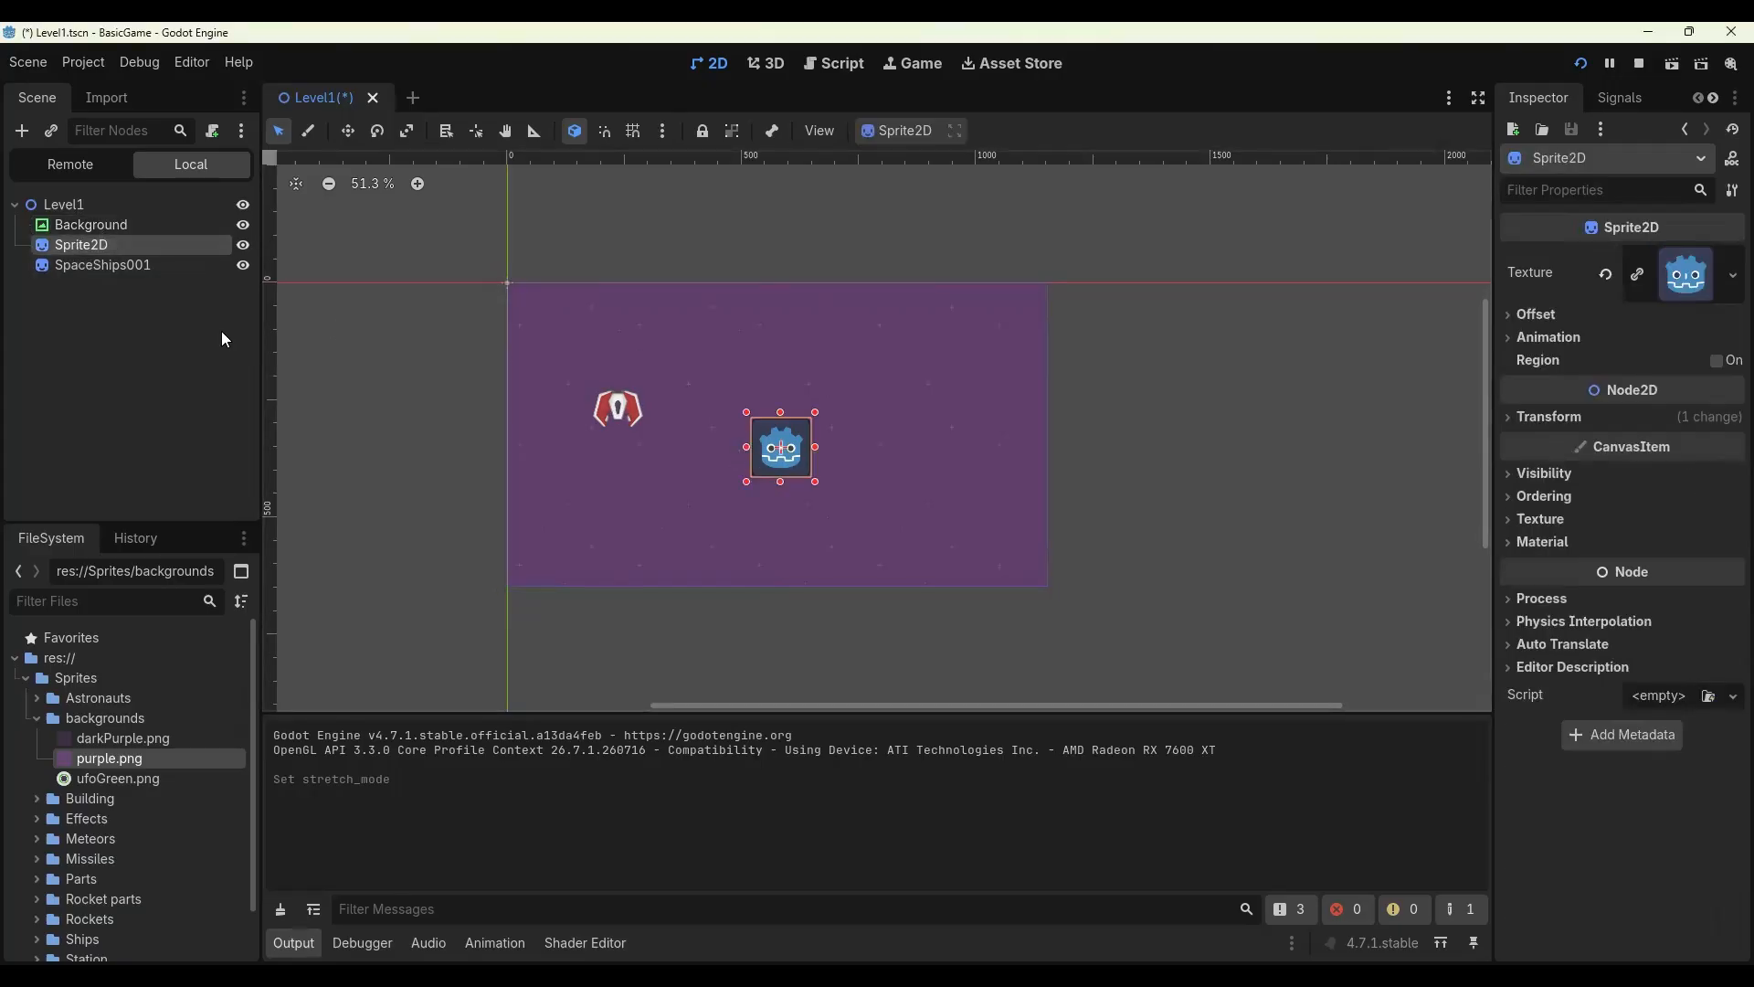
left_click(117, 270)
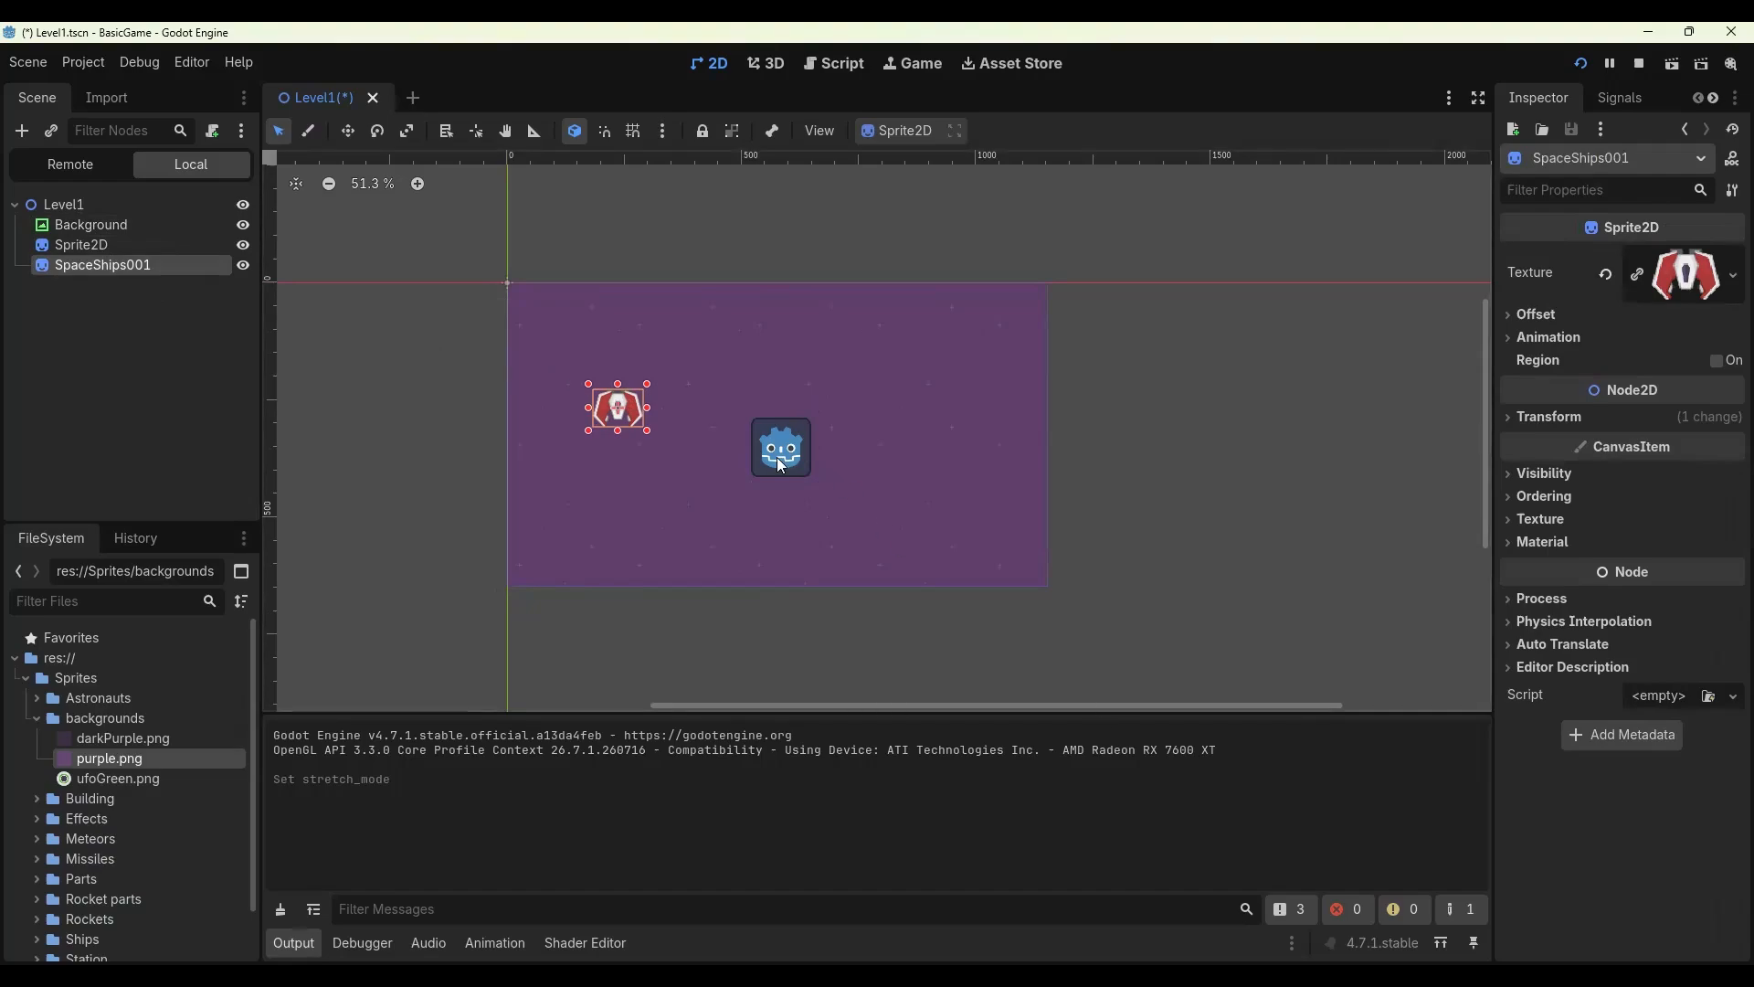
left_click(86, 230)
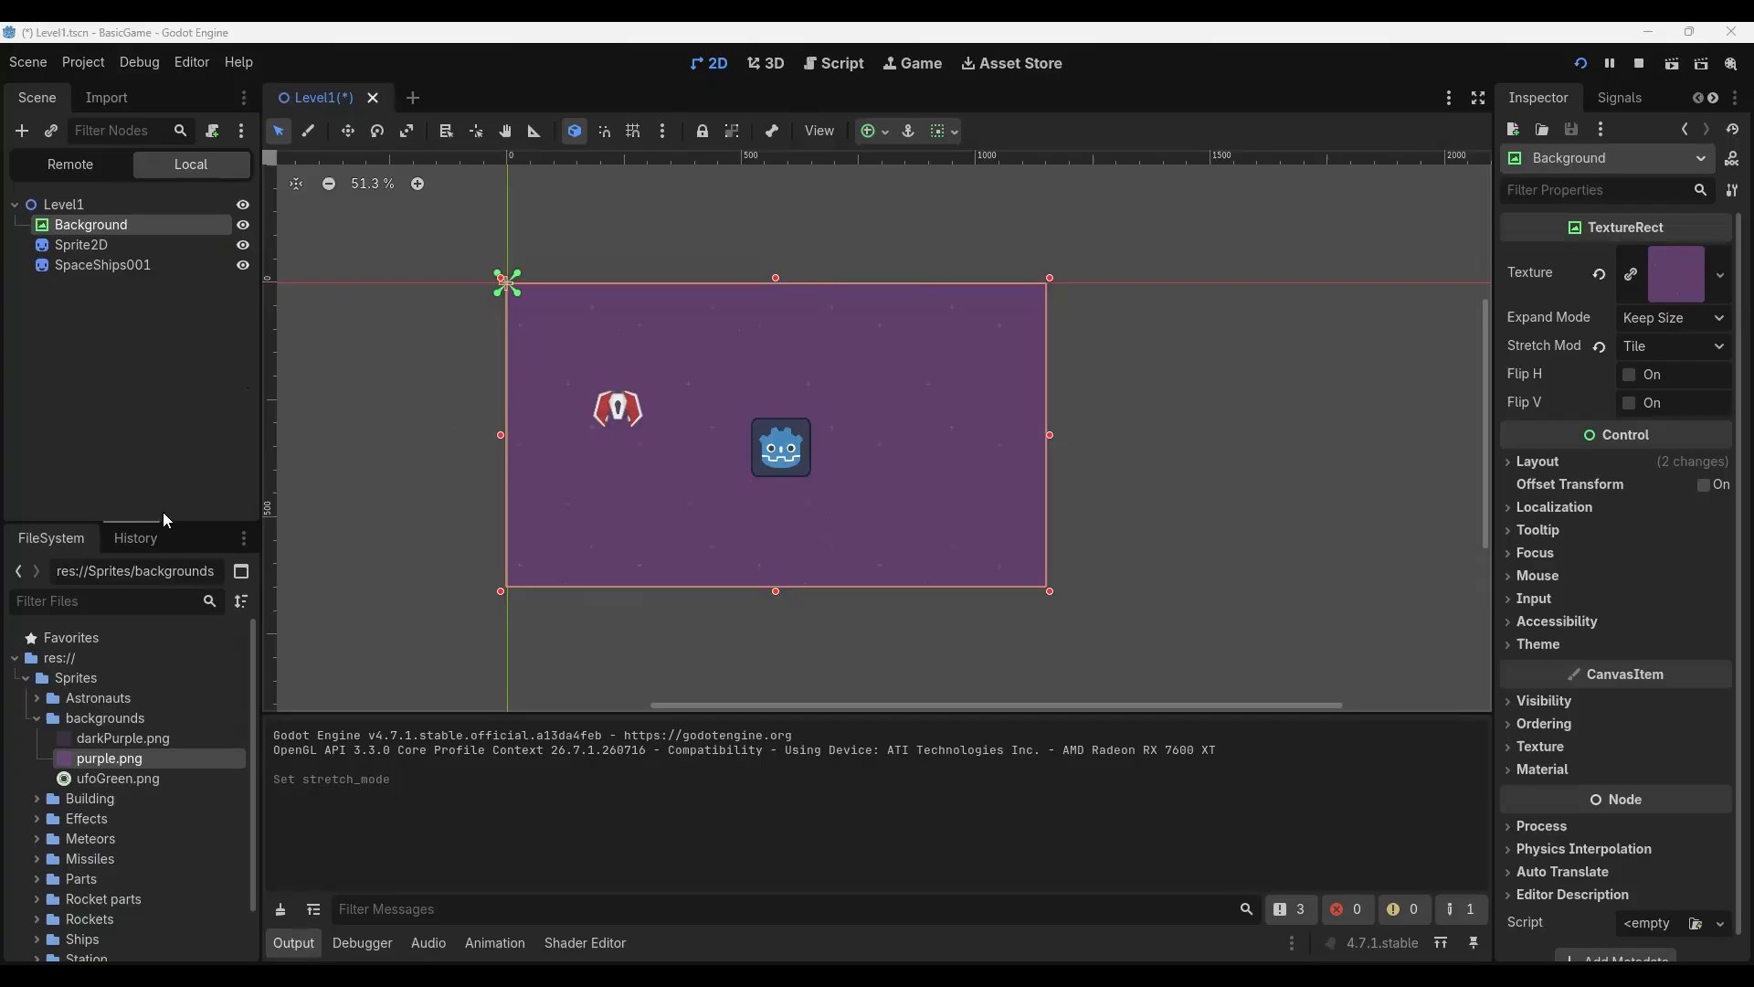
left_click(73, 206)
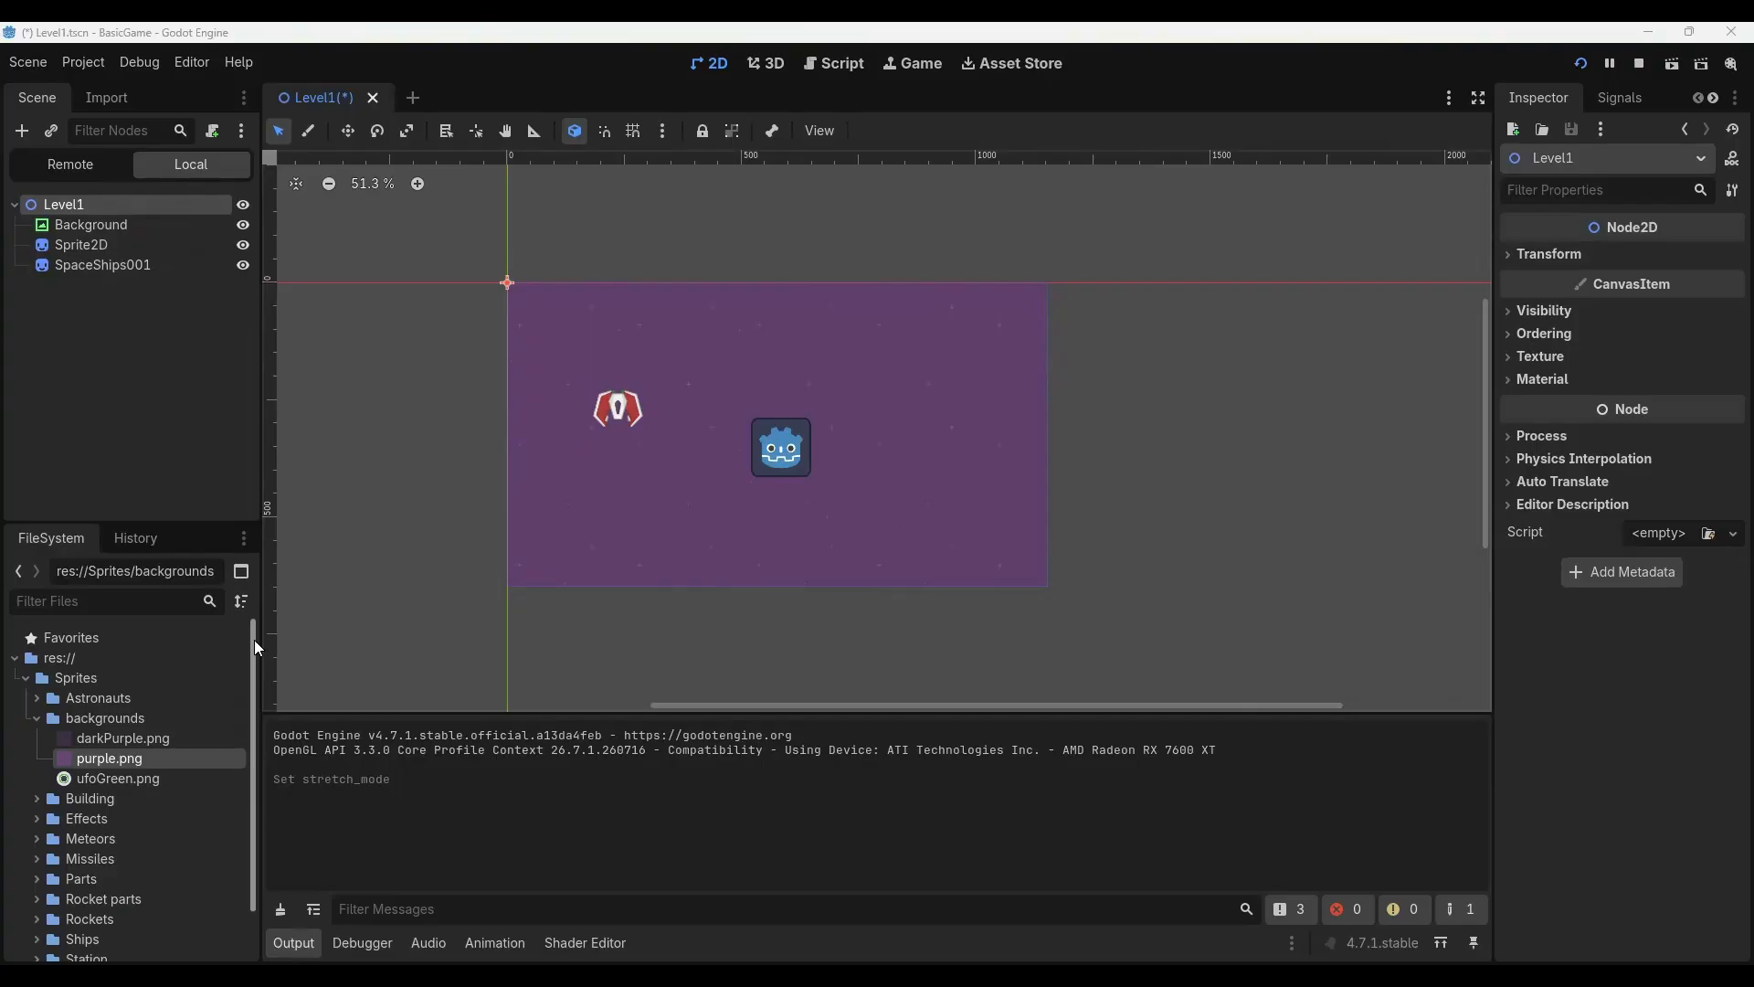
Collapse the backgrounds and Sprites folders in the project files and select Level1.tscn.
left_click(37, 720)
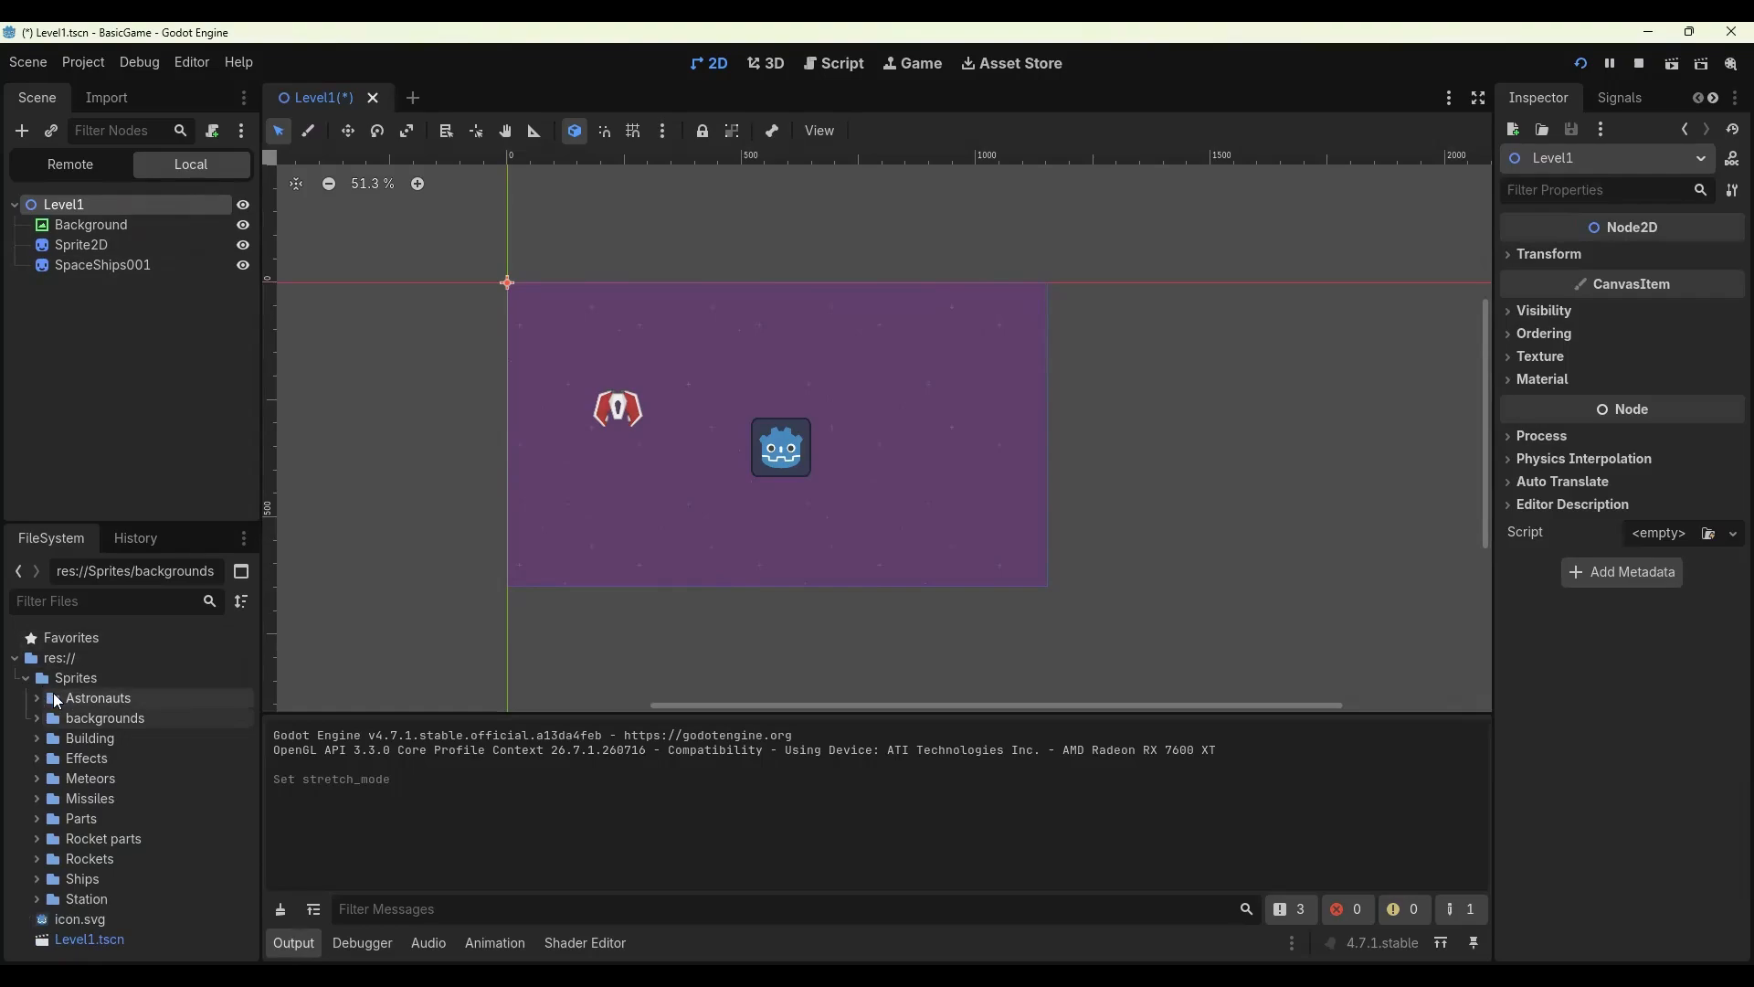
left_click(28, 680)
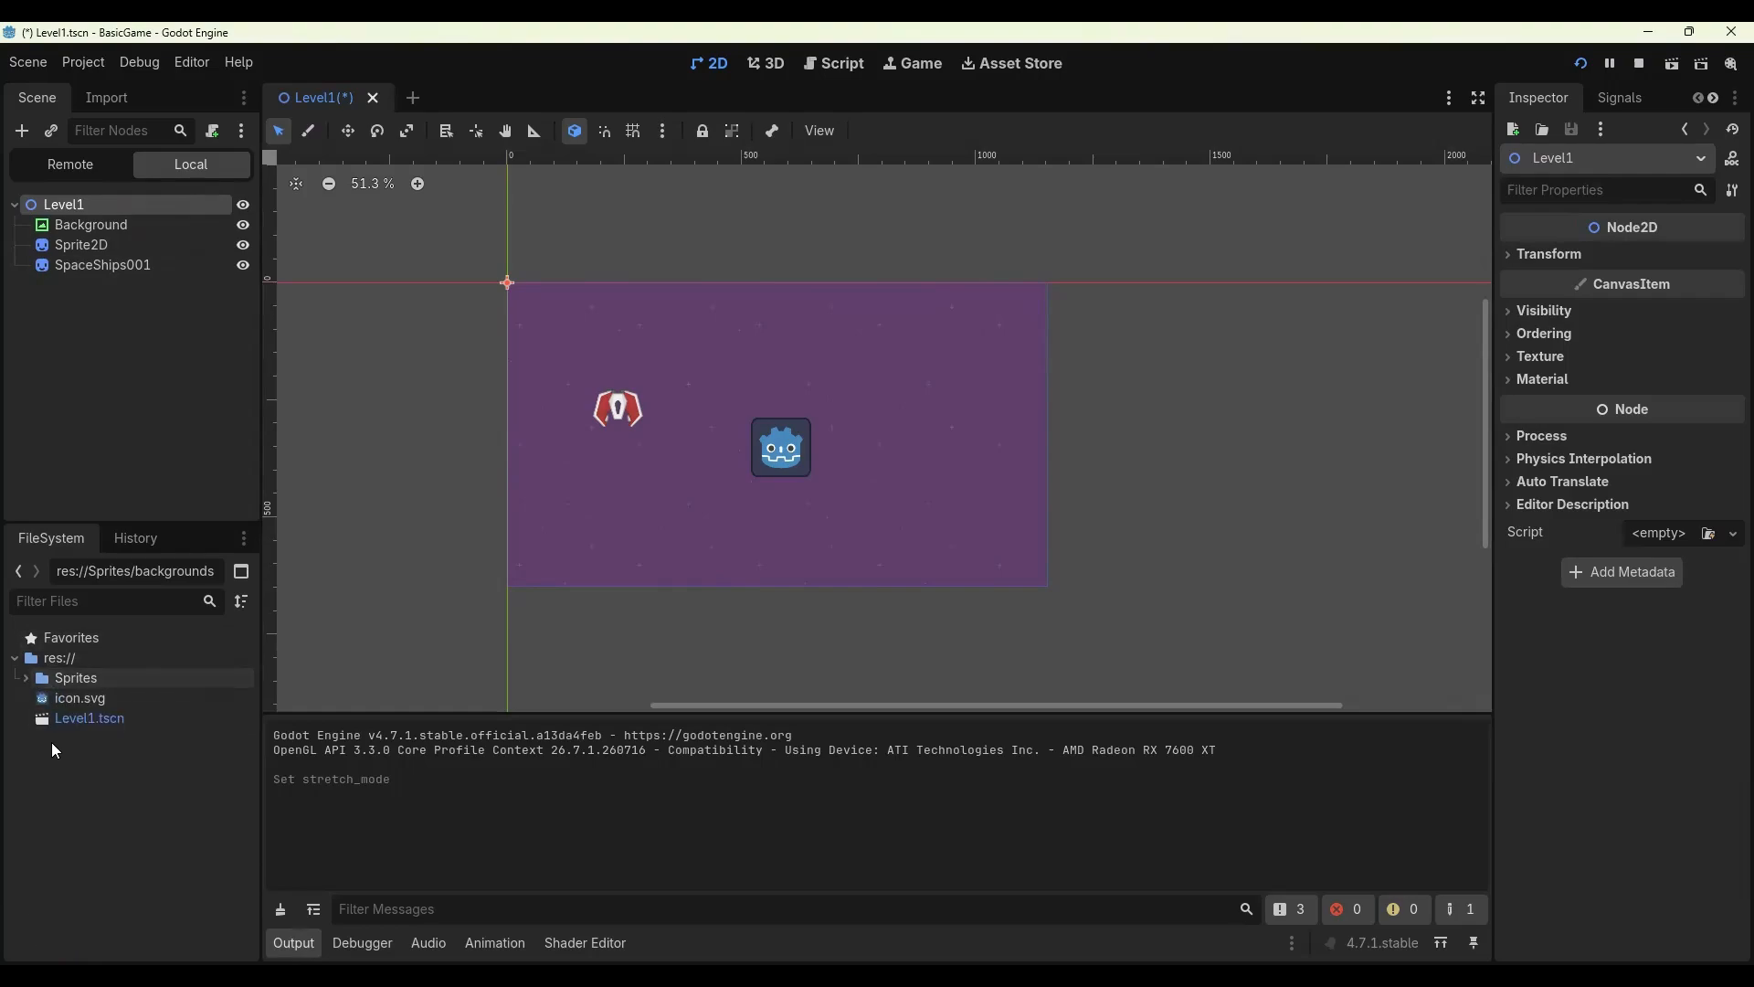
left_click(68, 722)
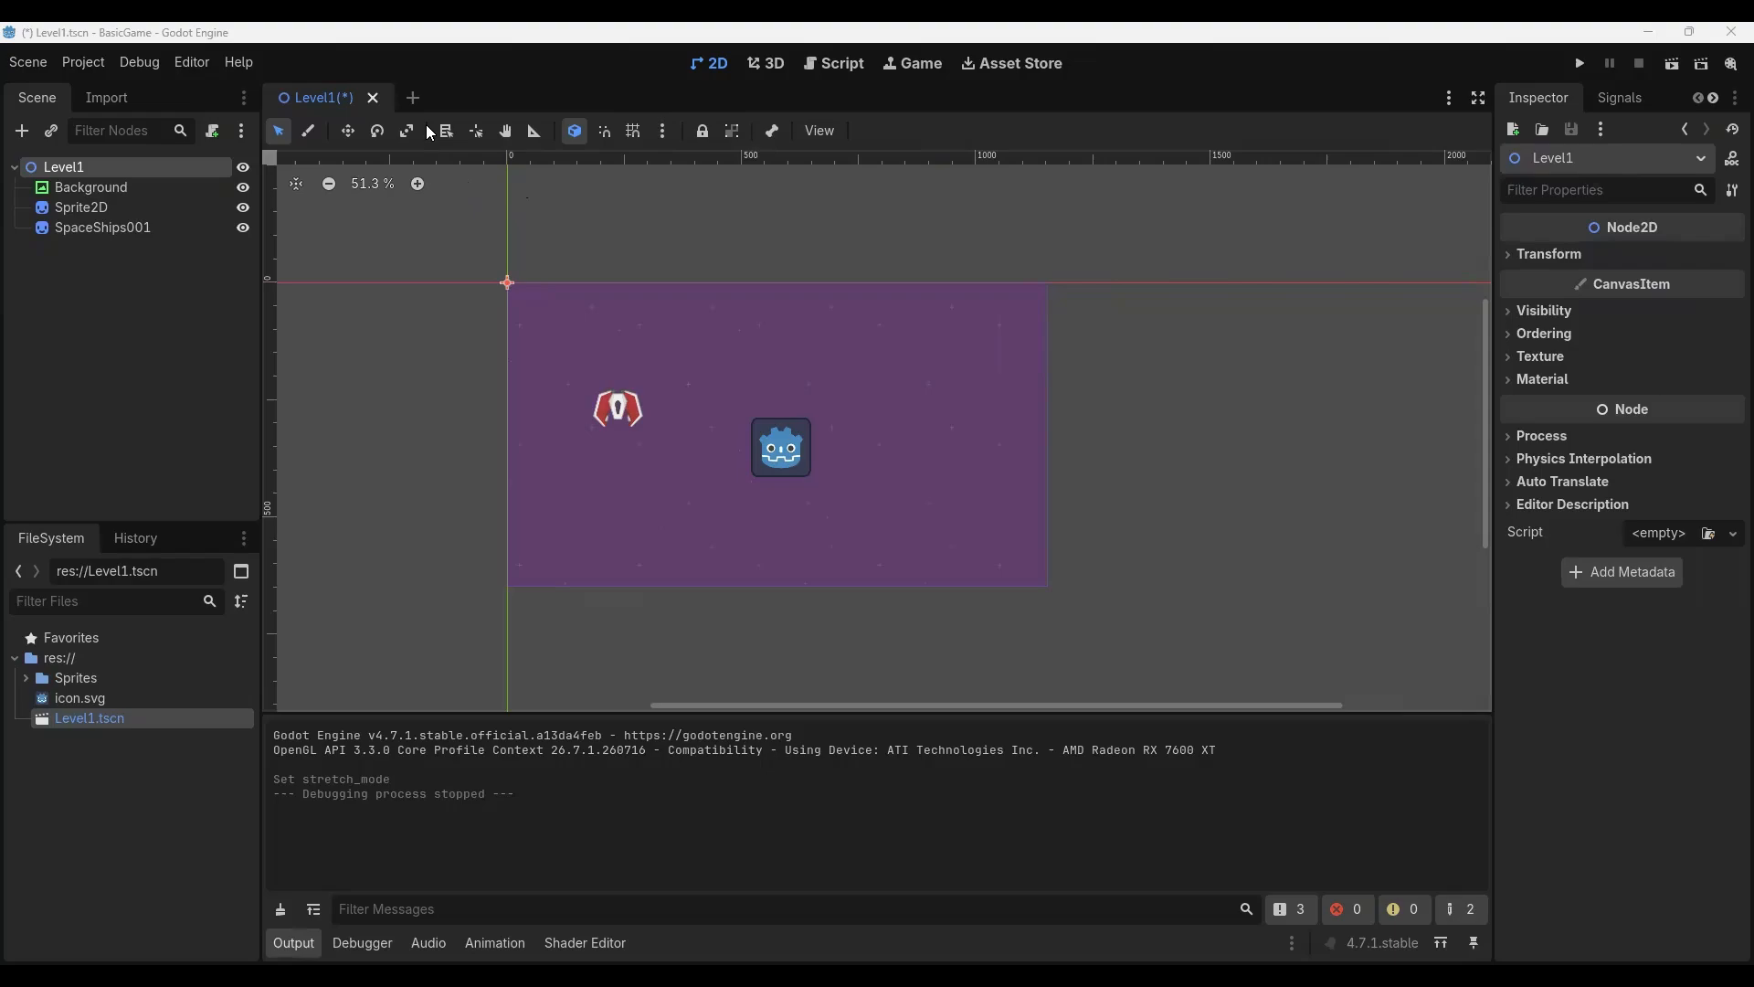
Create a new empty scene alongside Level1.
left_click(33, 73)
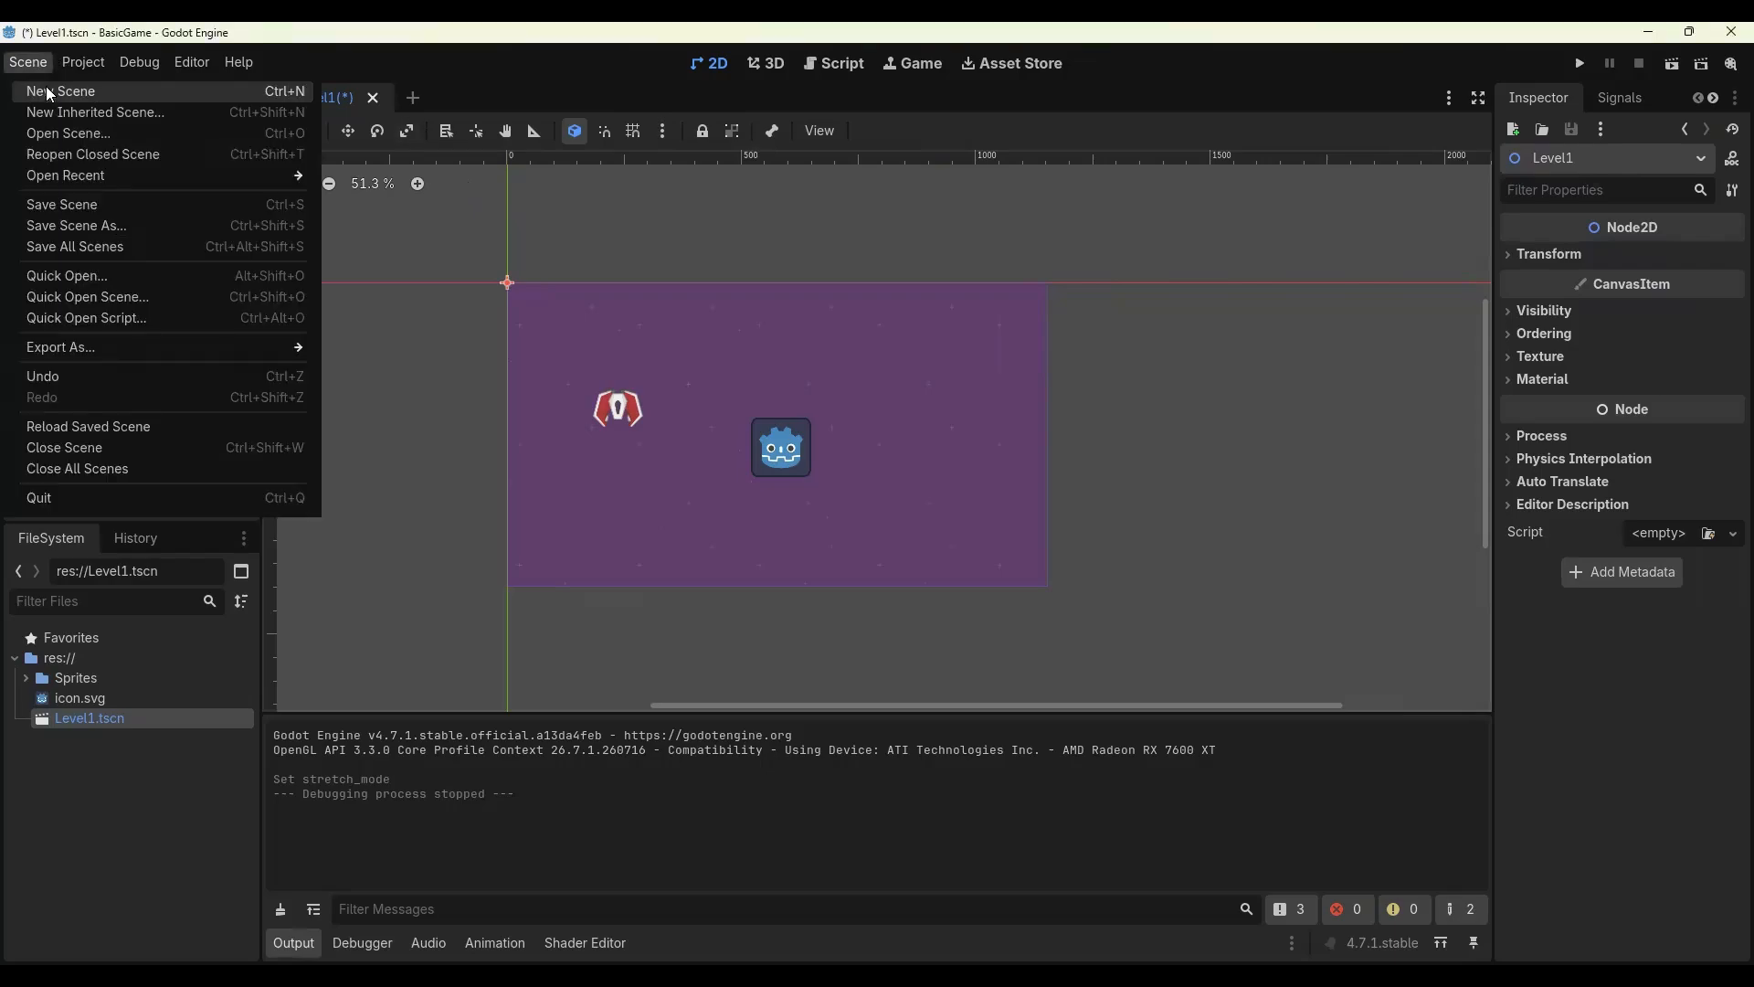
left_click(414, 104)
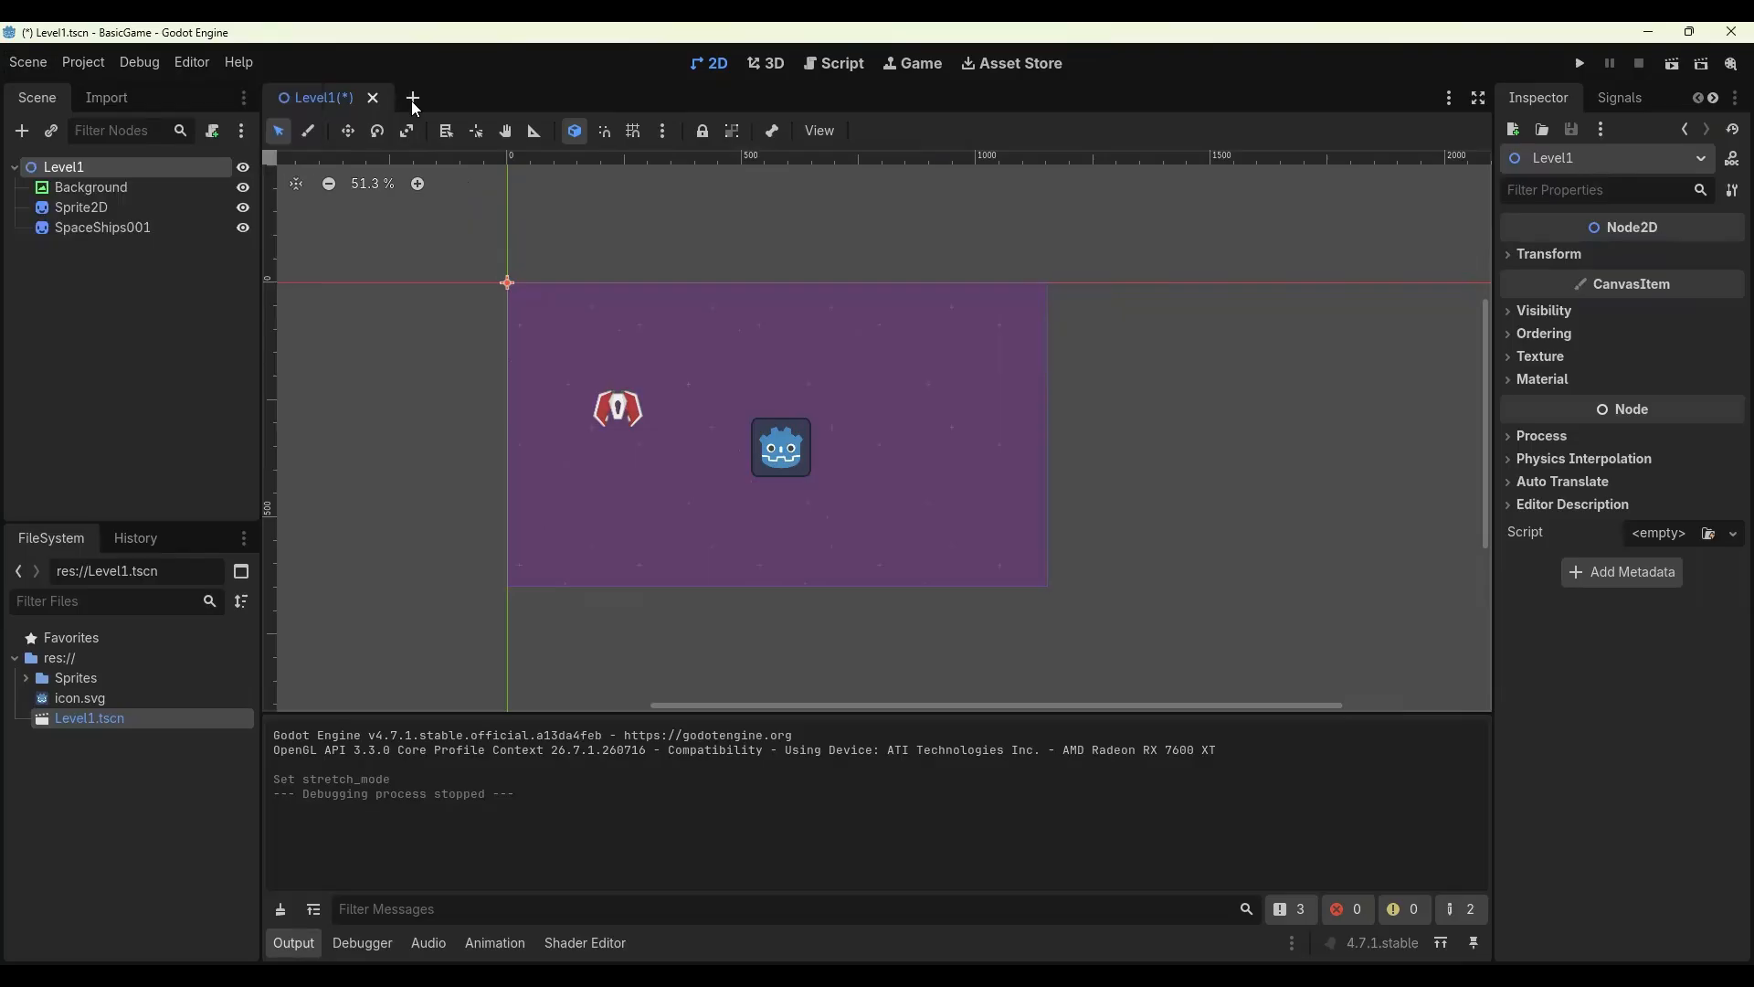
left_click(413, 99)
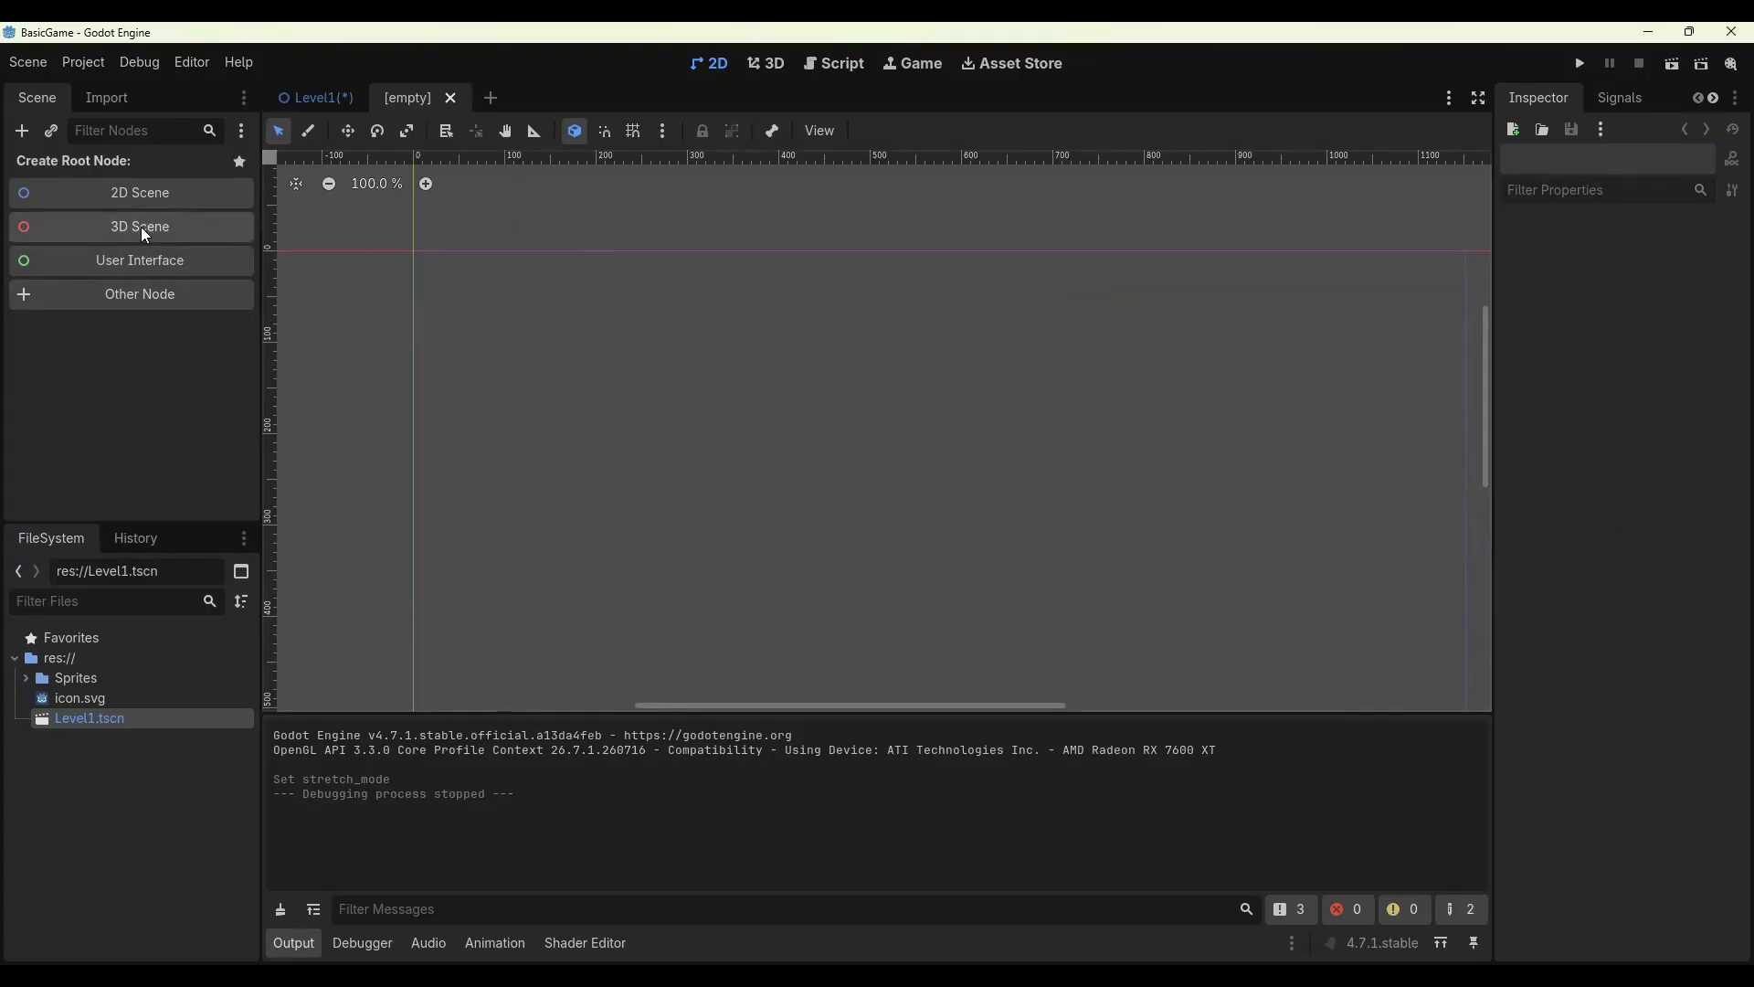
Add a RigidBody2D node as the root of the new scene.
left_click(22, 130)
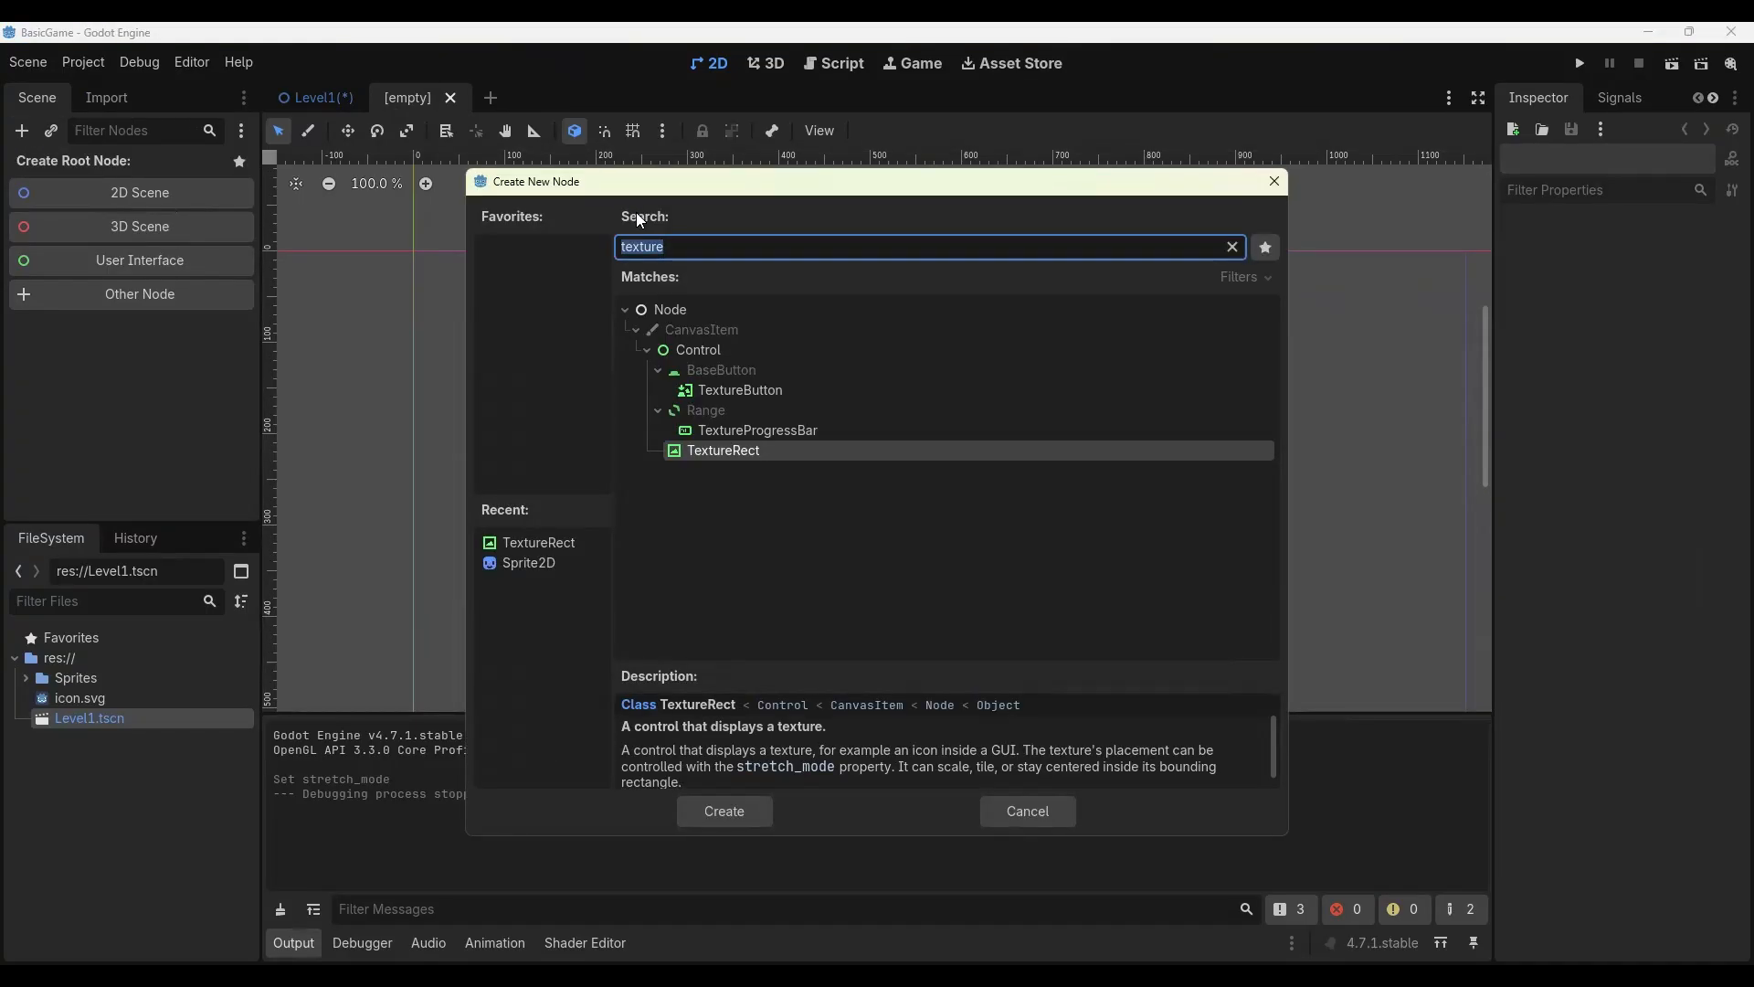
type("rigit")
type("t")
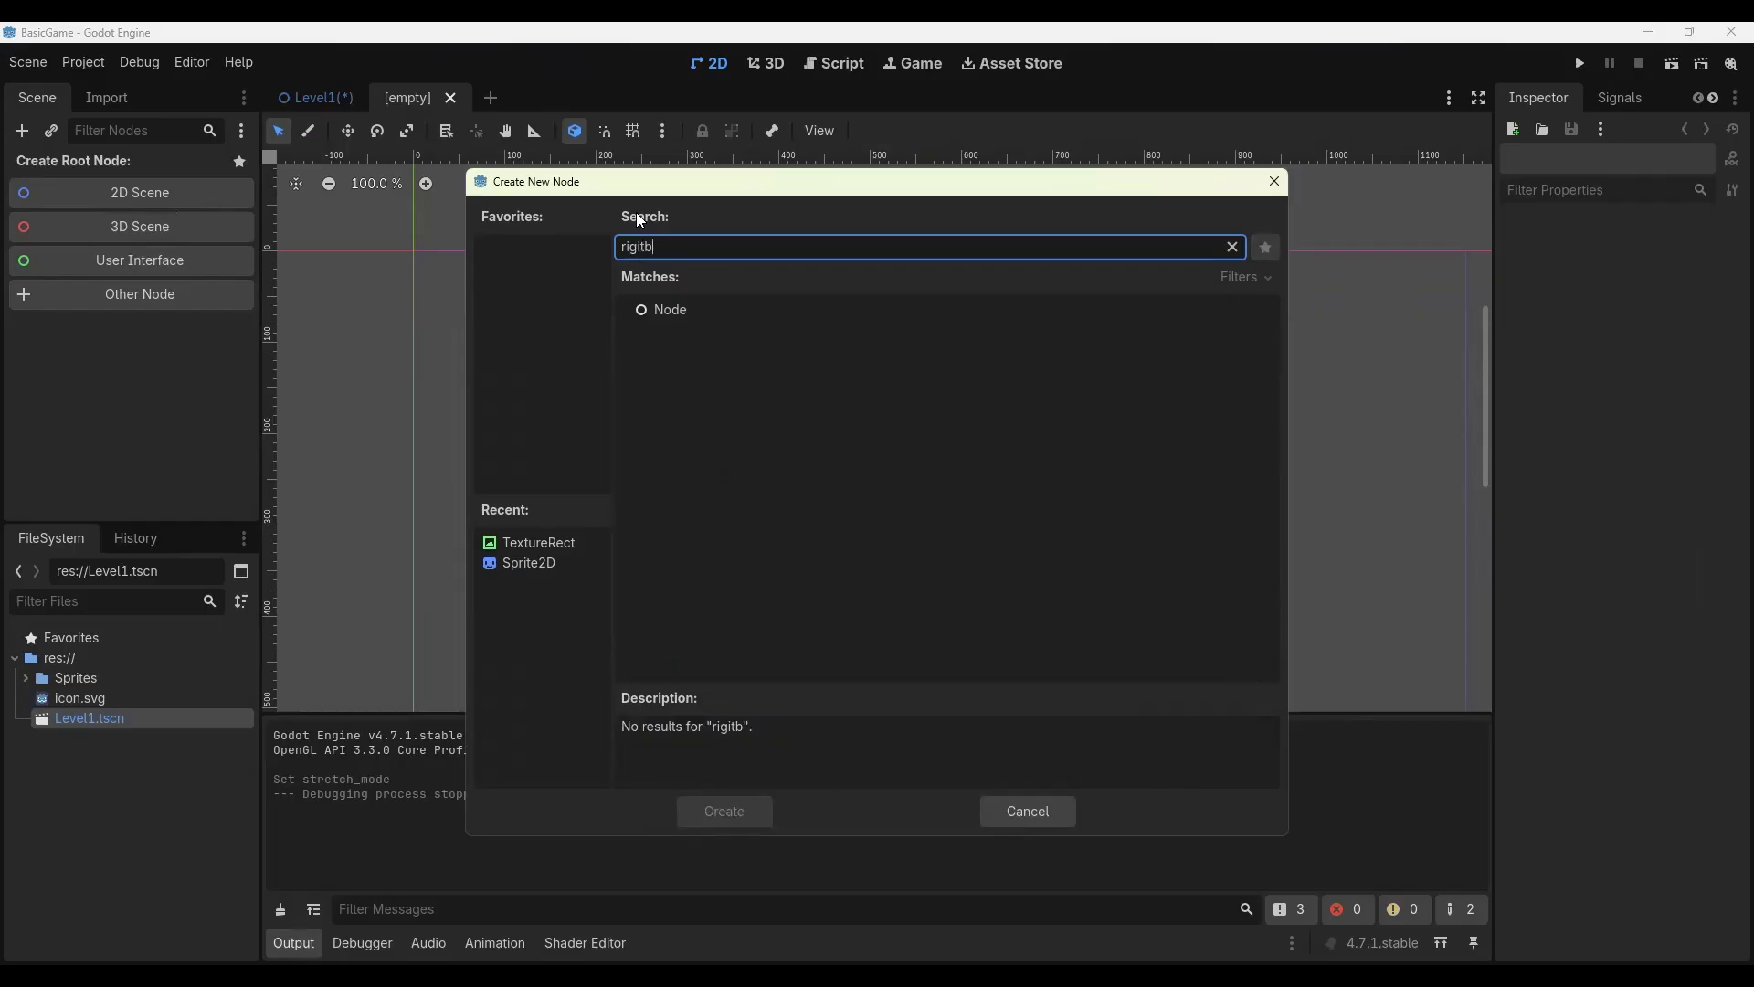
key("BackSpace")
key("BackSpace")
type("d")
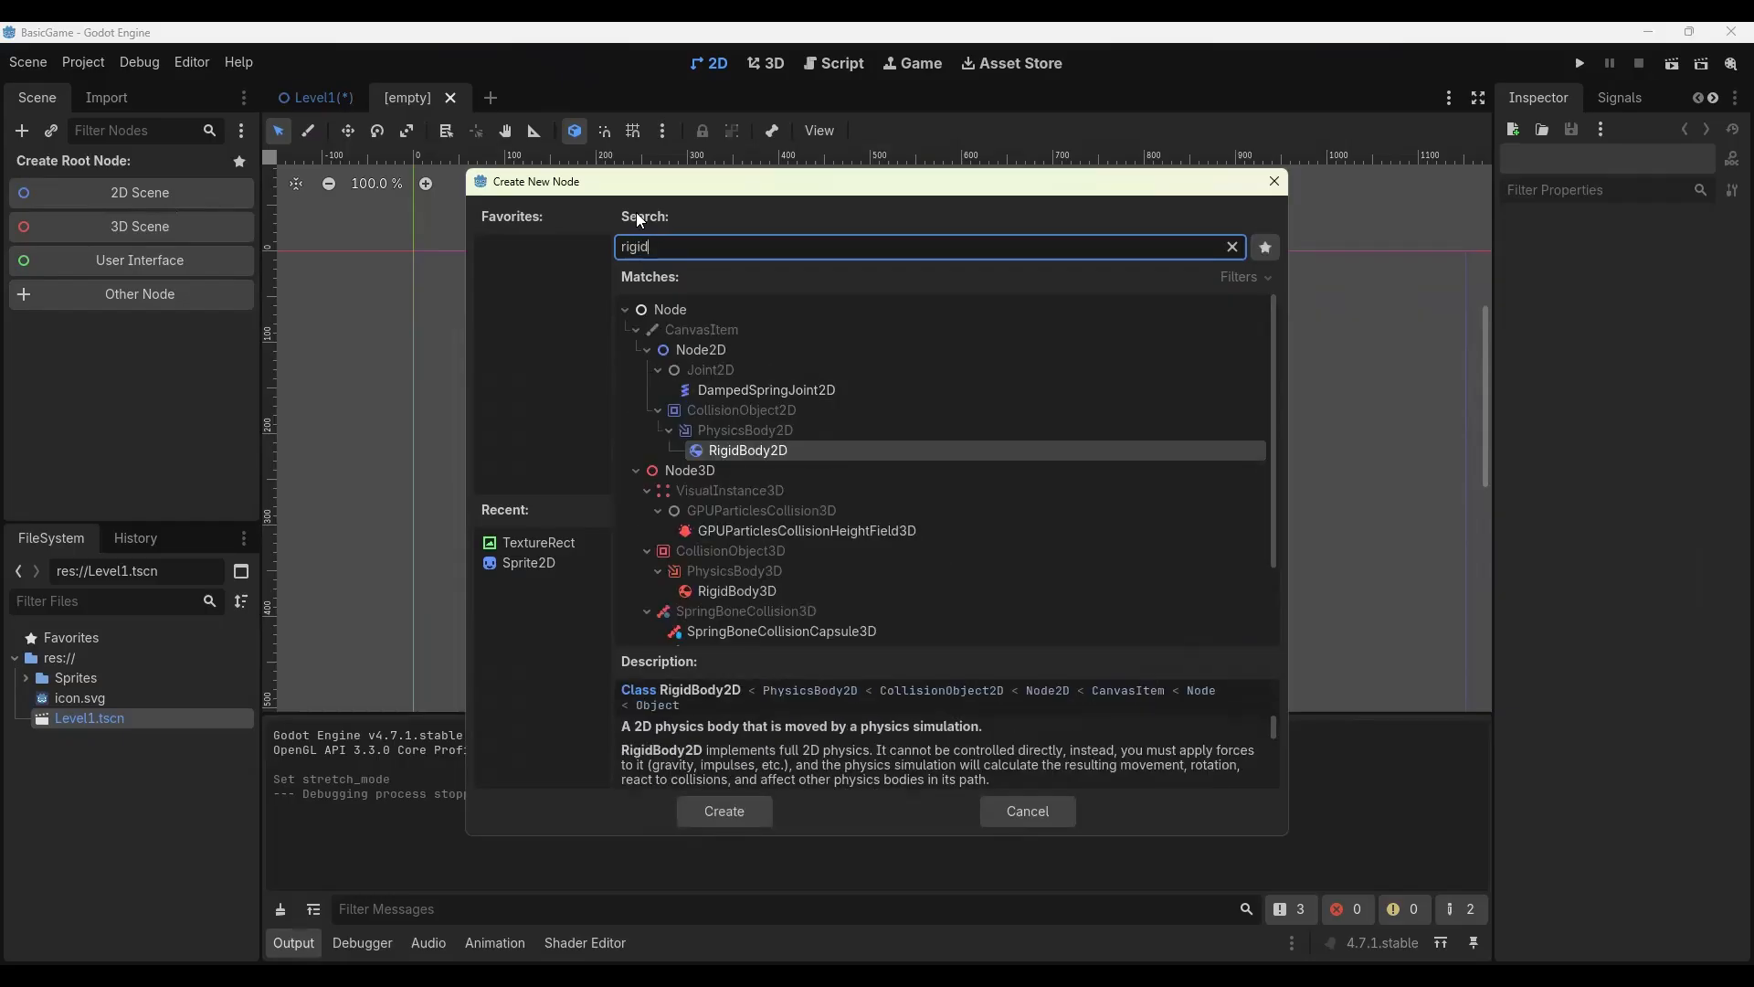
type("bo")
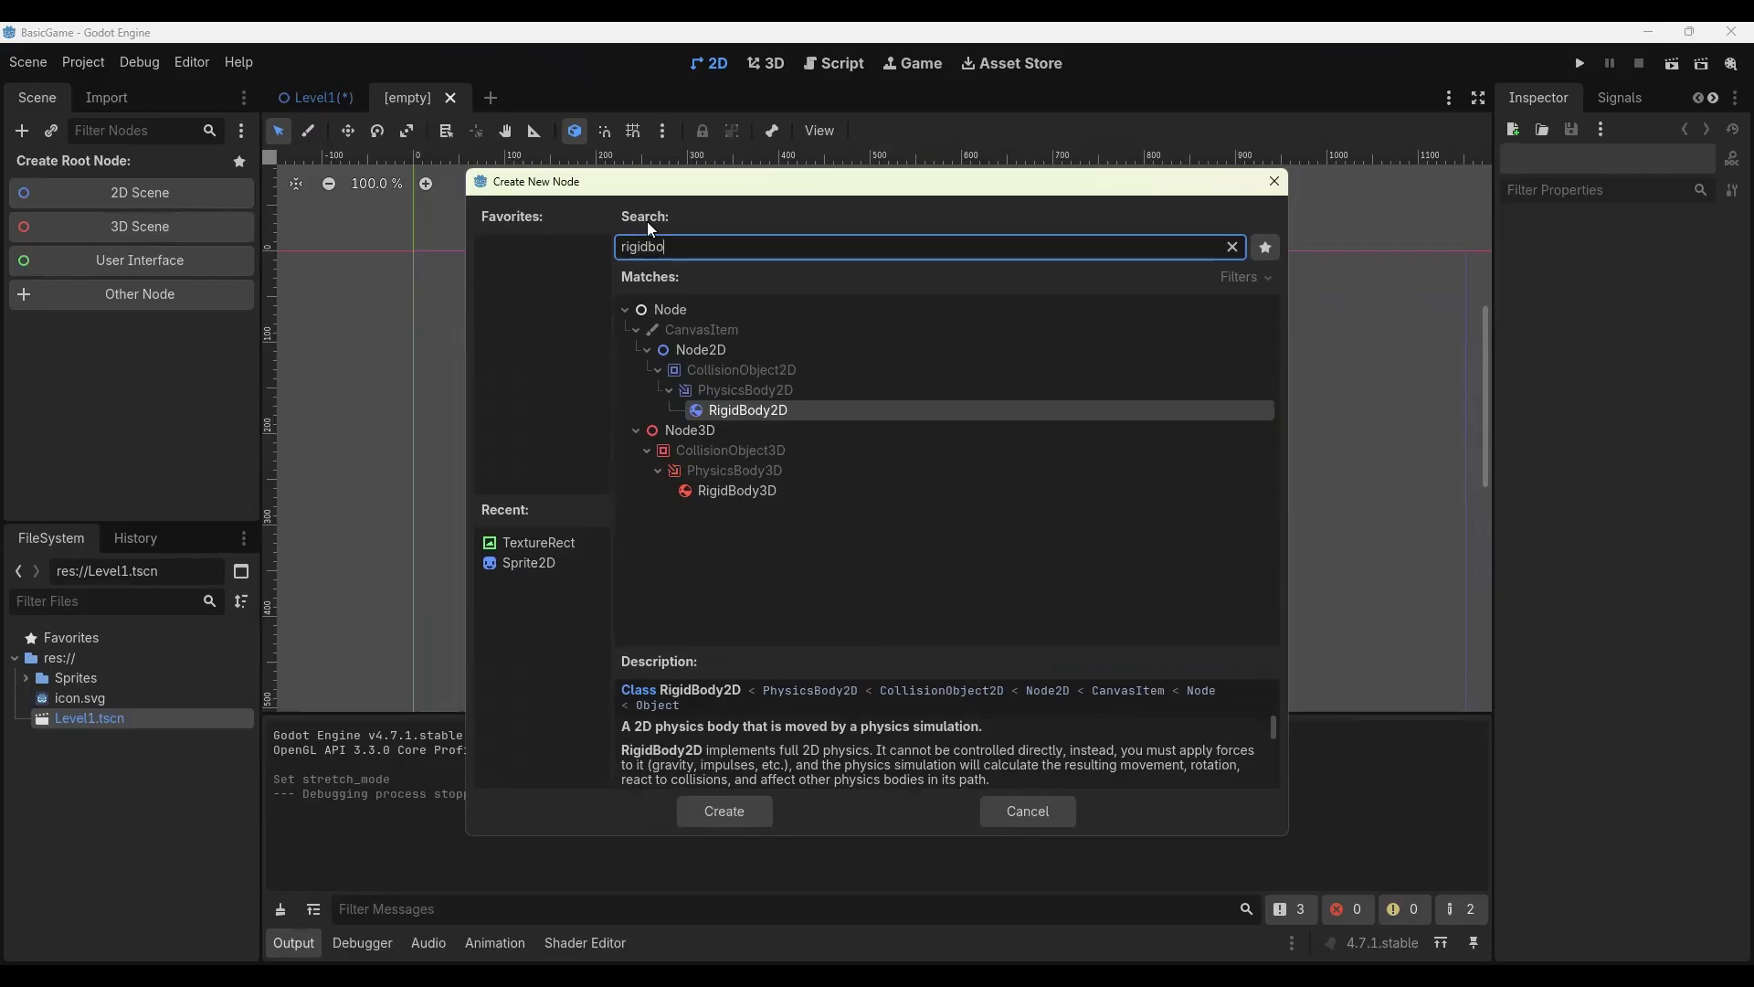
left_click(779, 406)
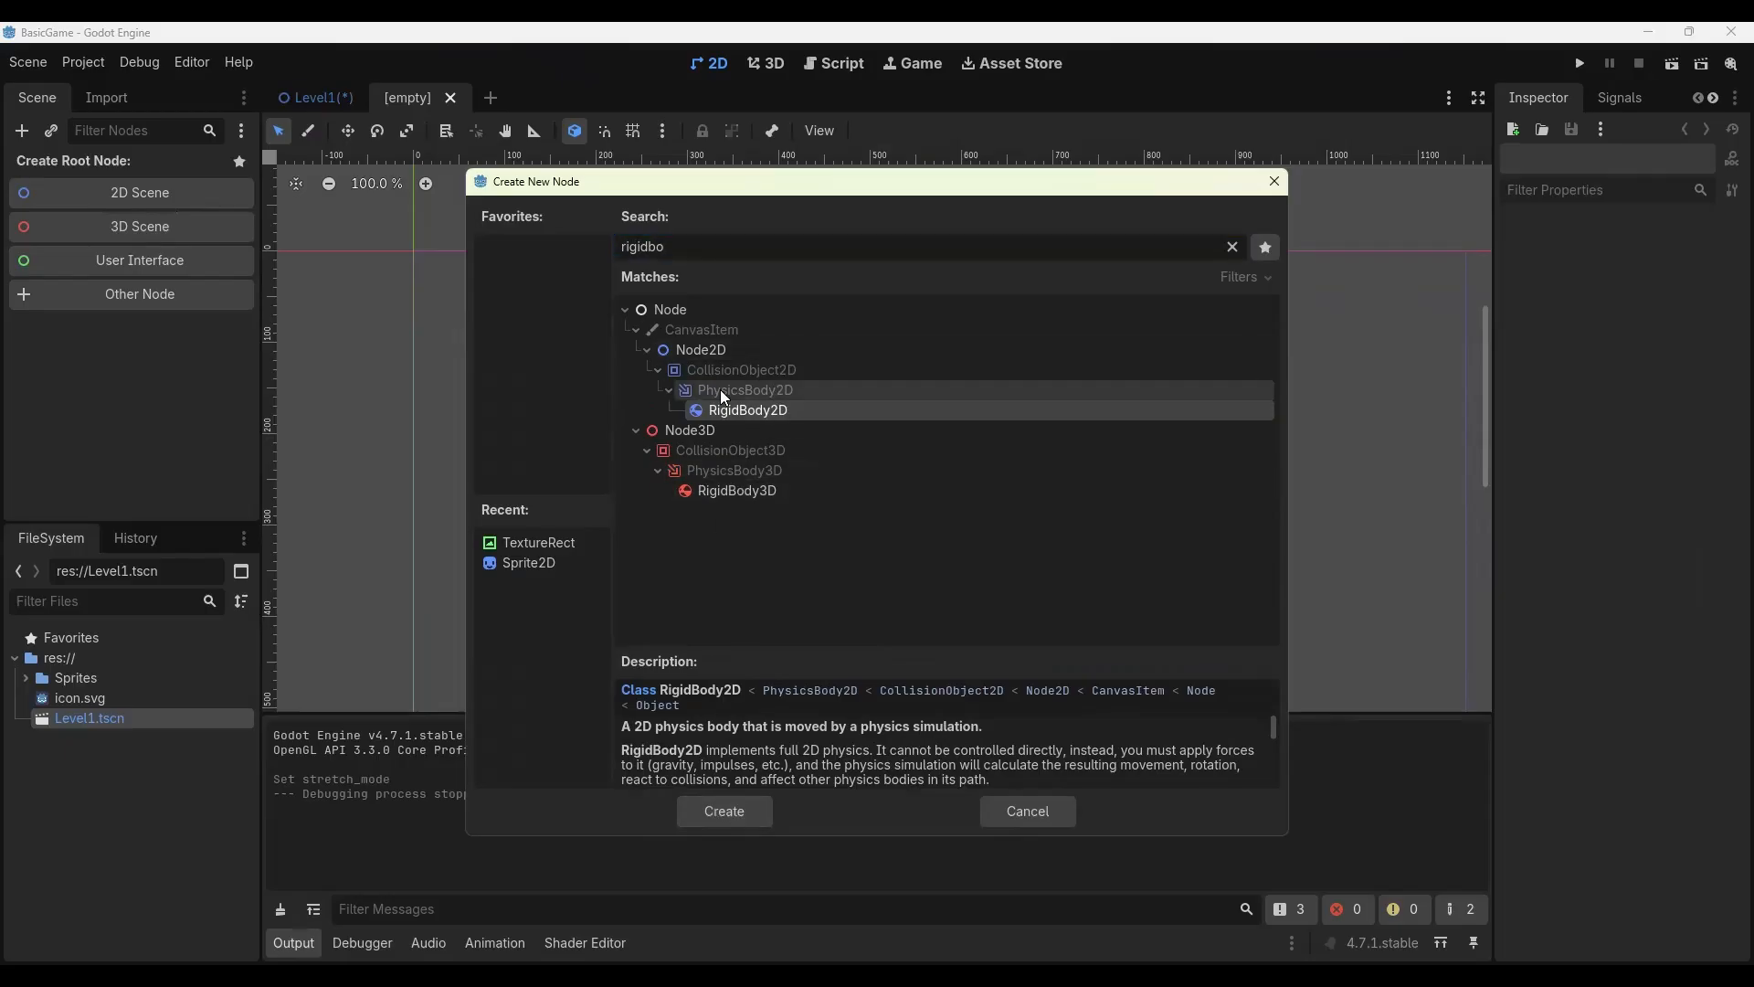
left_click(701, 819)
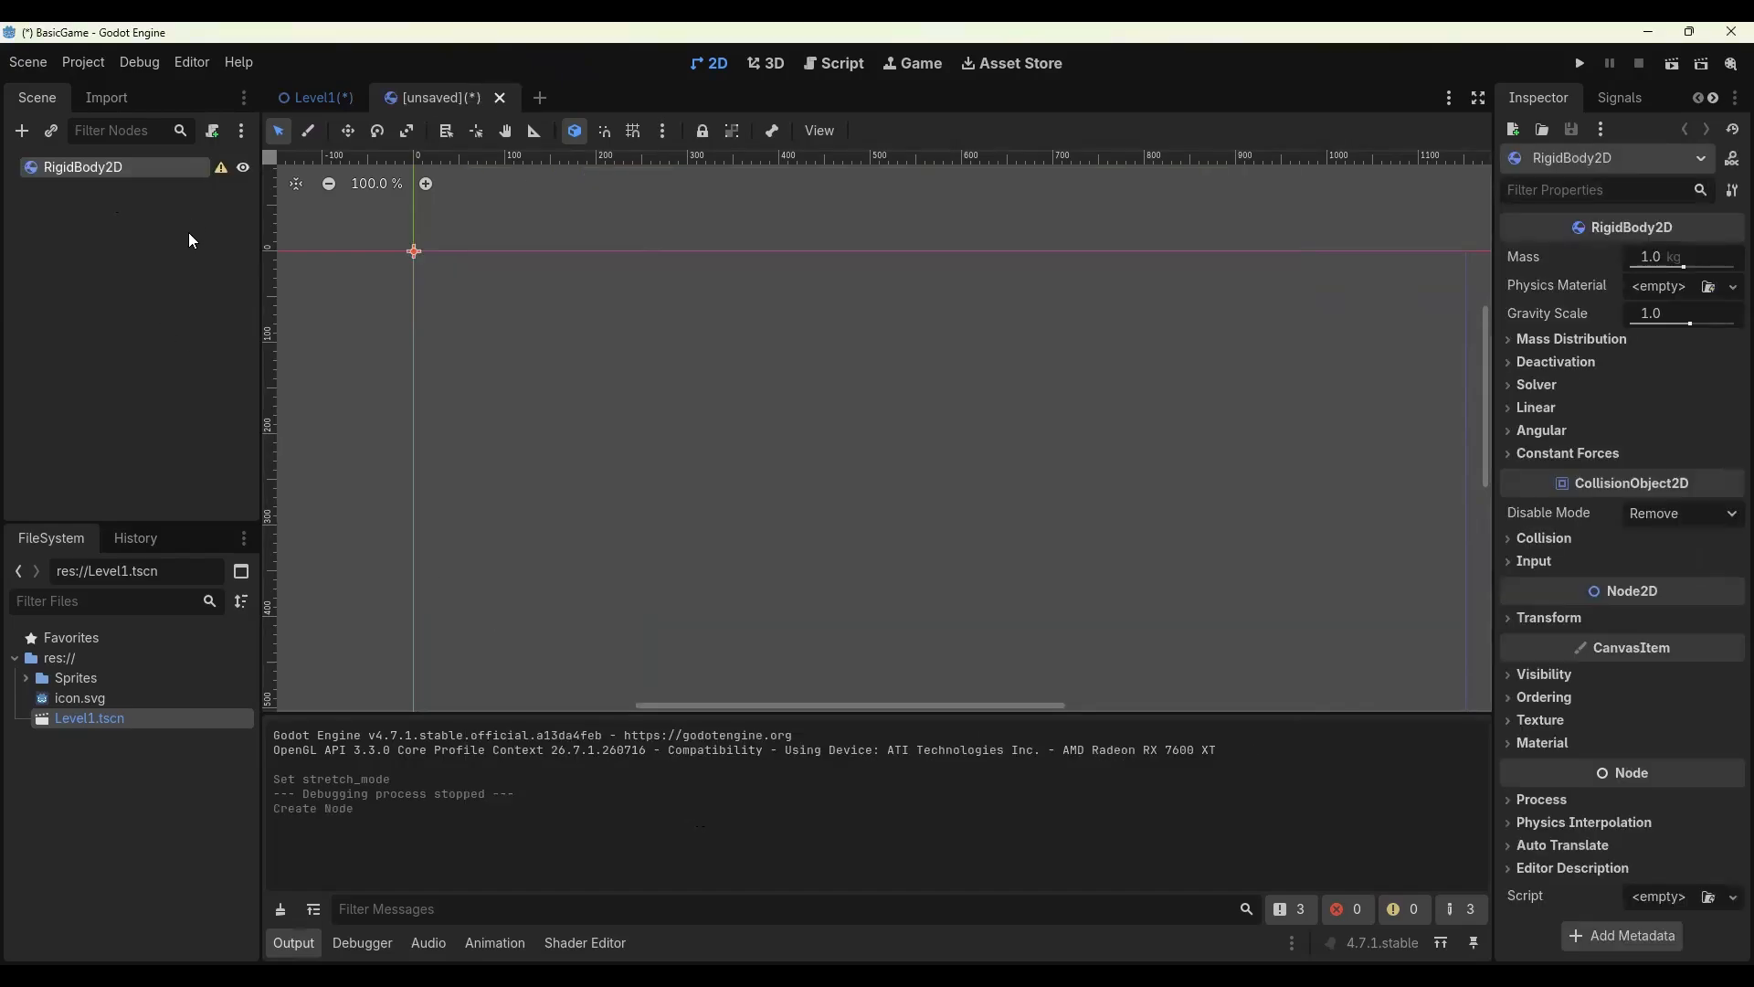
Save the new scene as rigid_body_2d.tscn in the project's root folder.
left_click(27, 63)
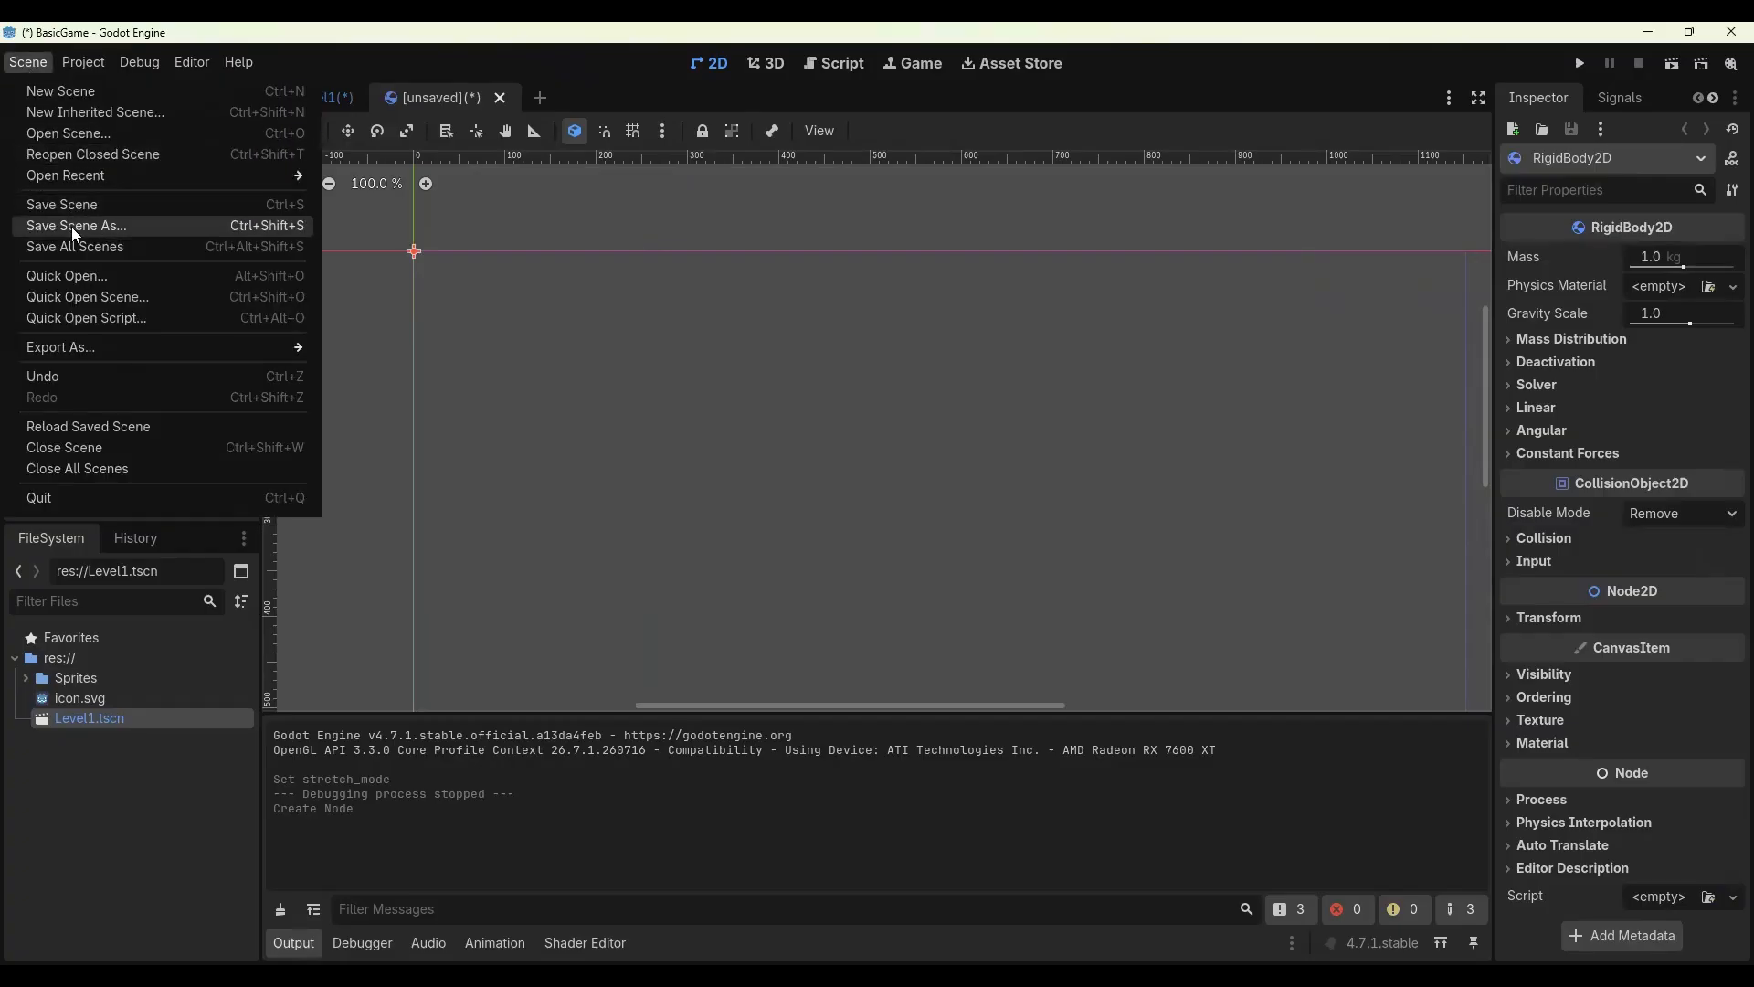
left_click(95, 235)
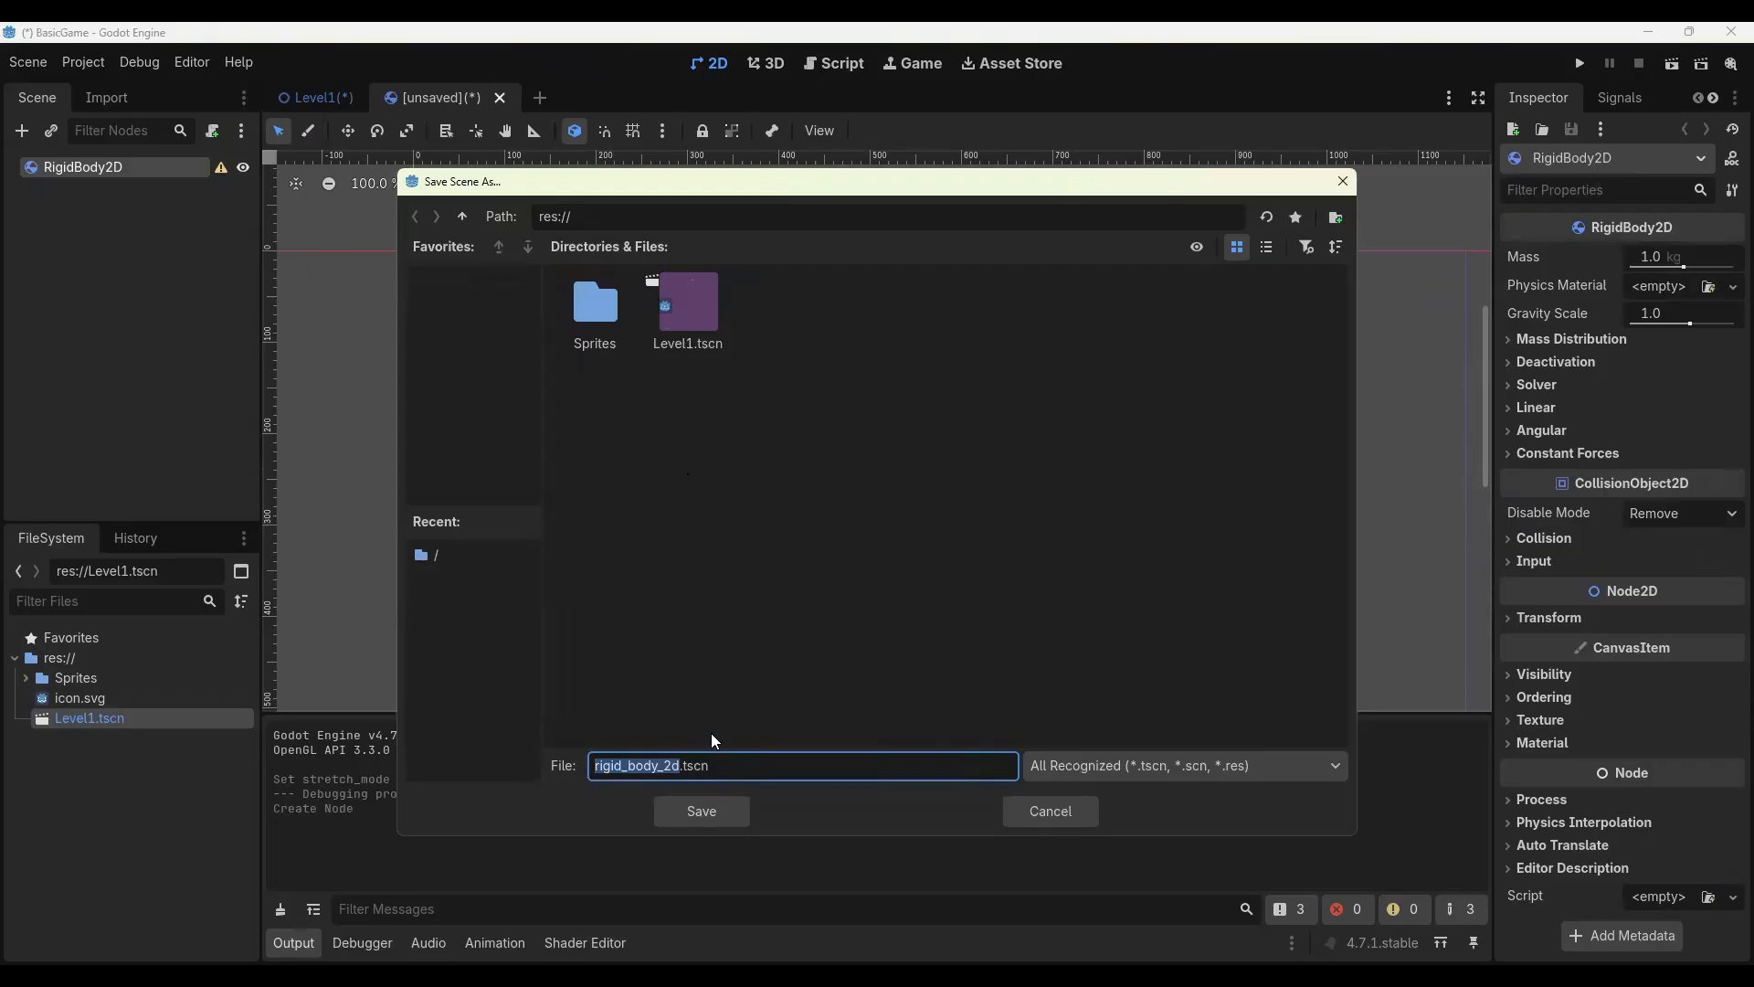
left_click(702, 809)
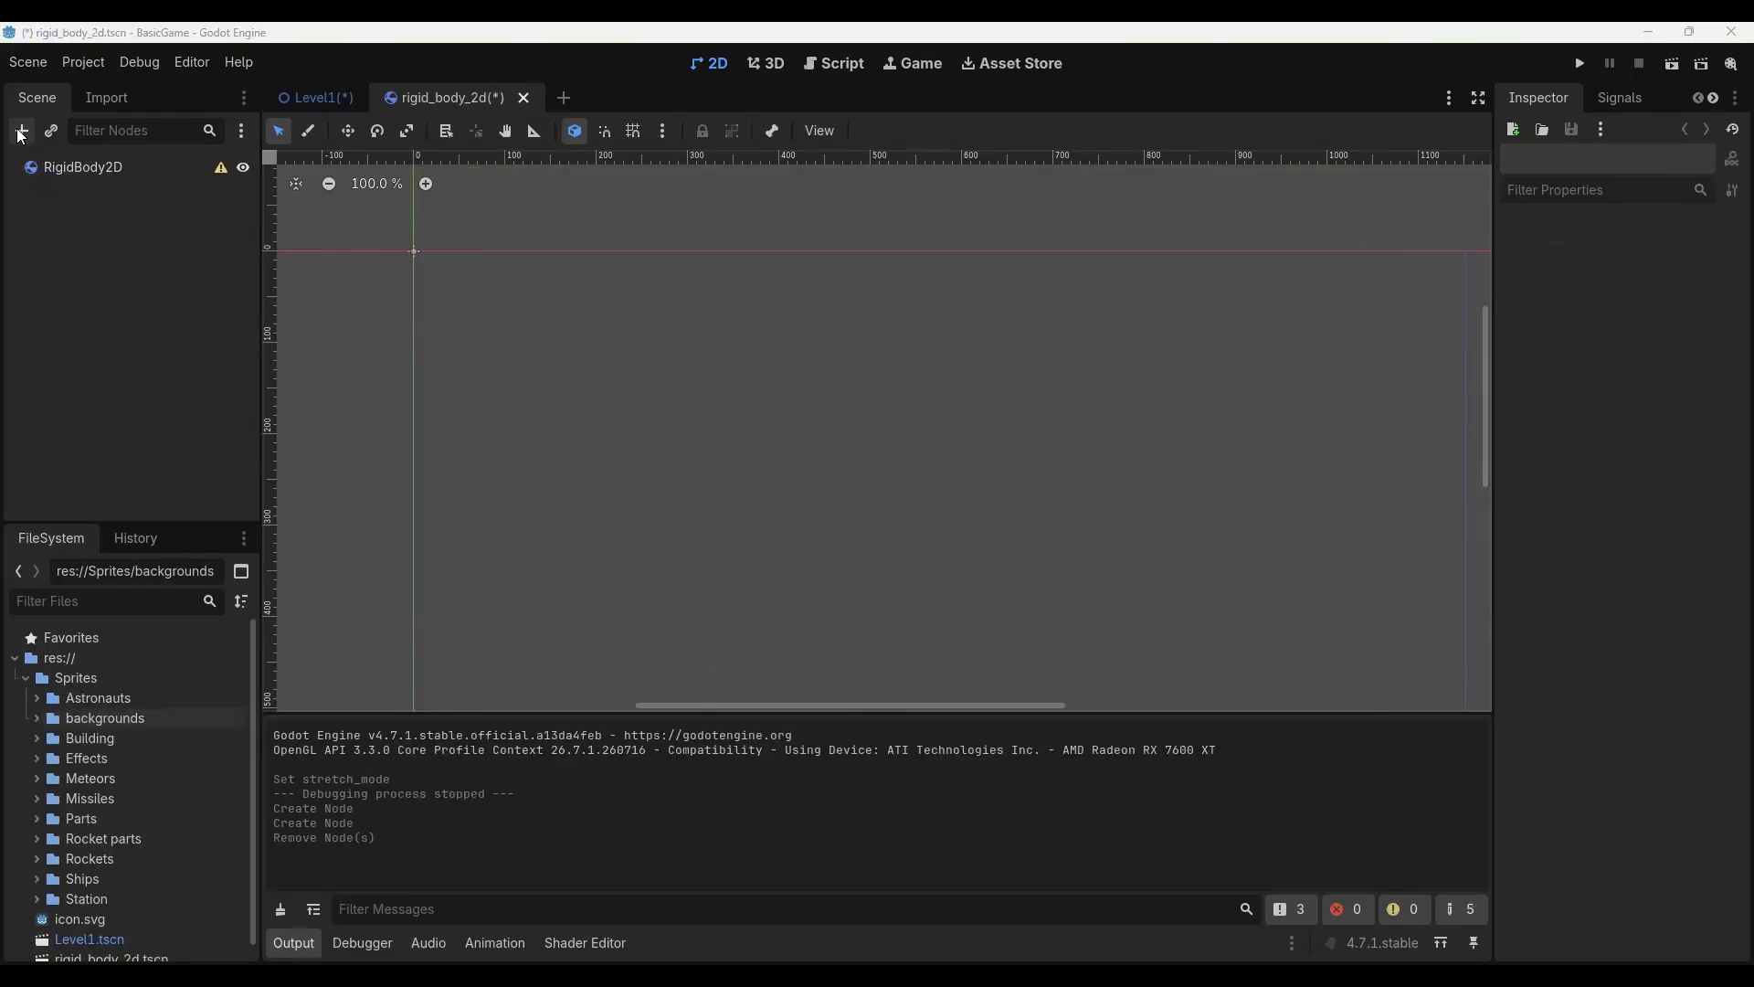
Add a Sprite2D child to the RigidBody2D and assign ufoGreen.png from the backgrounds folder as its texture.
left_click(18, 129)
left_click(698, 429)
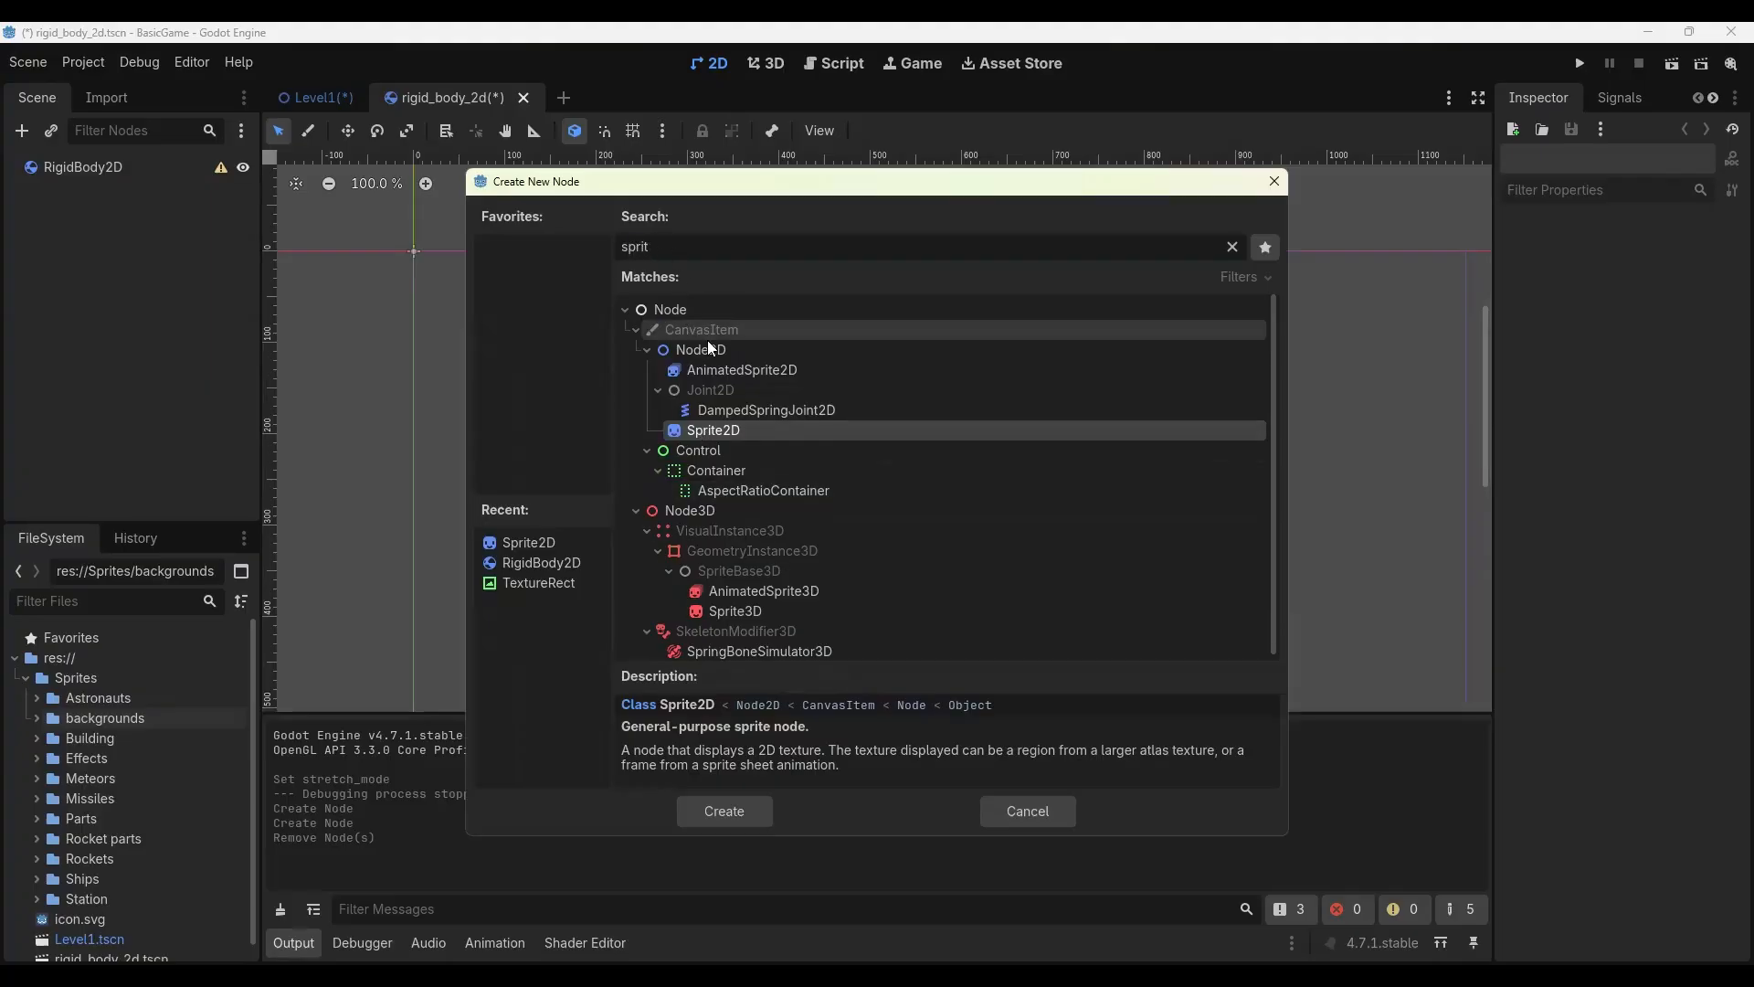
left_click(724, 811)
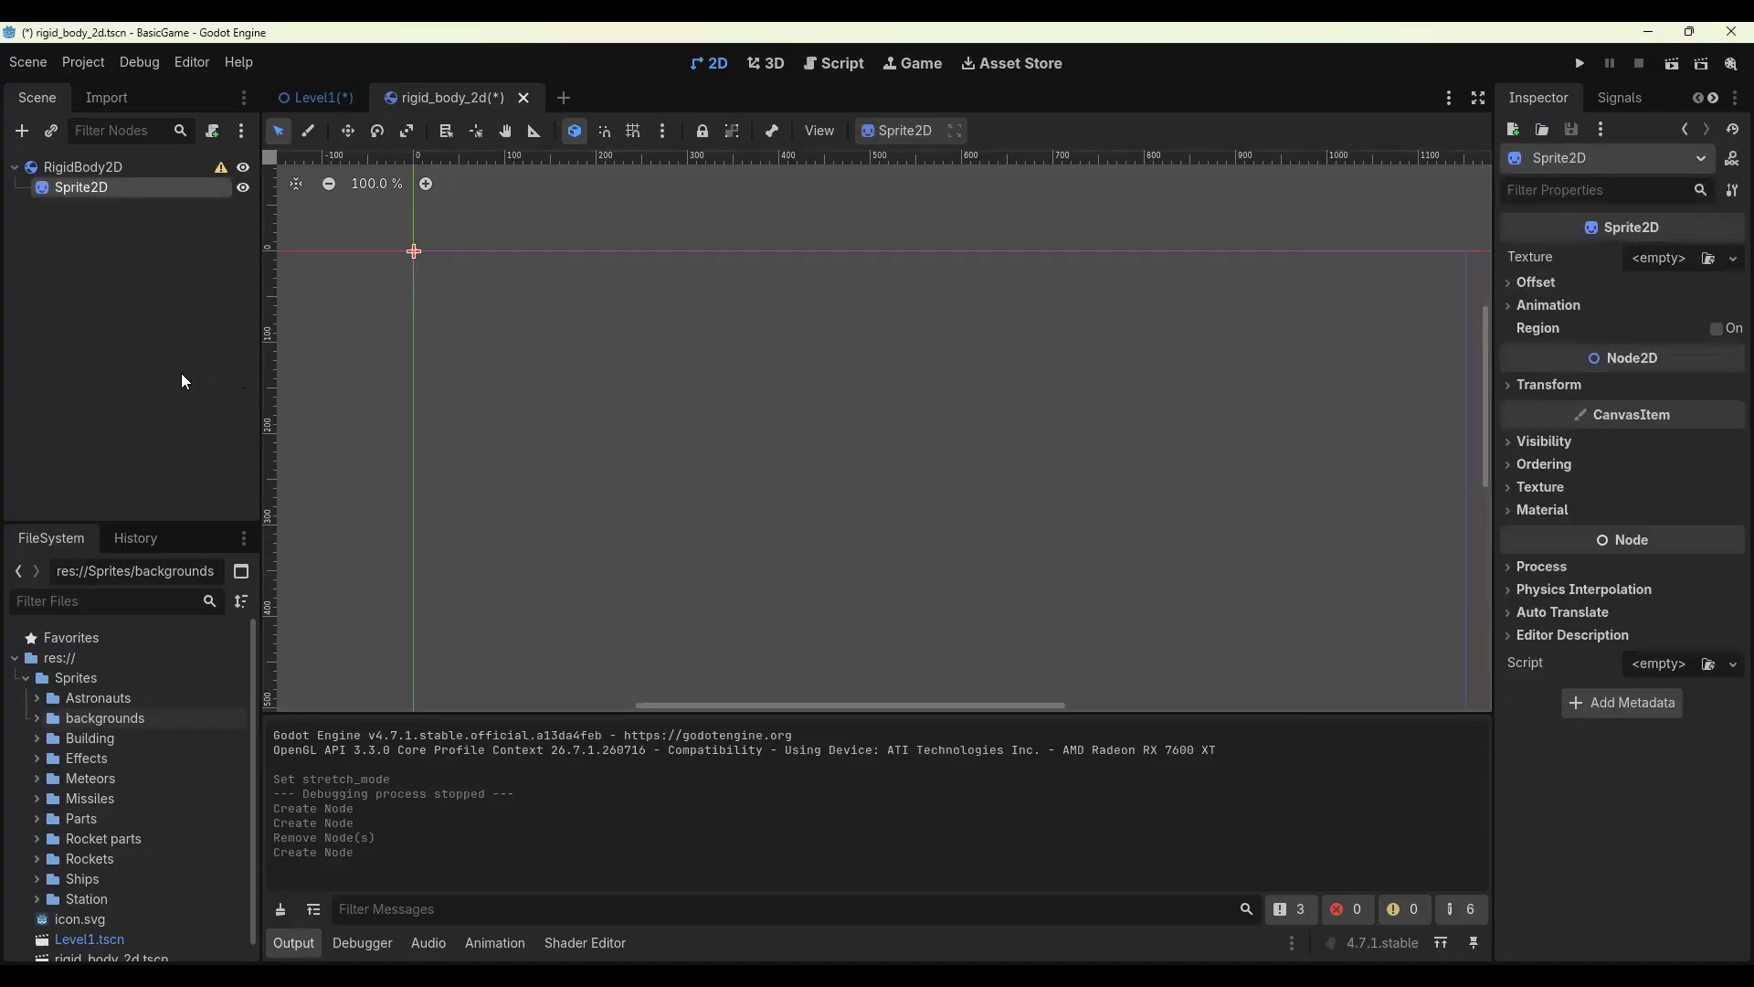
left_click(35, 719)
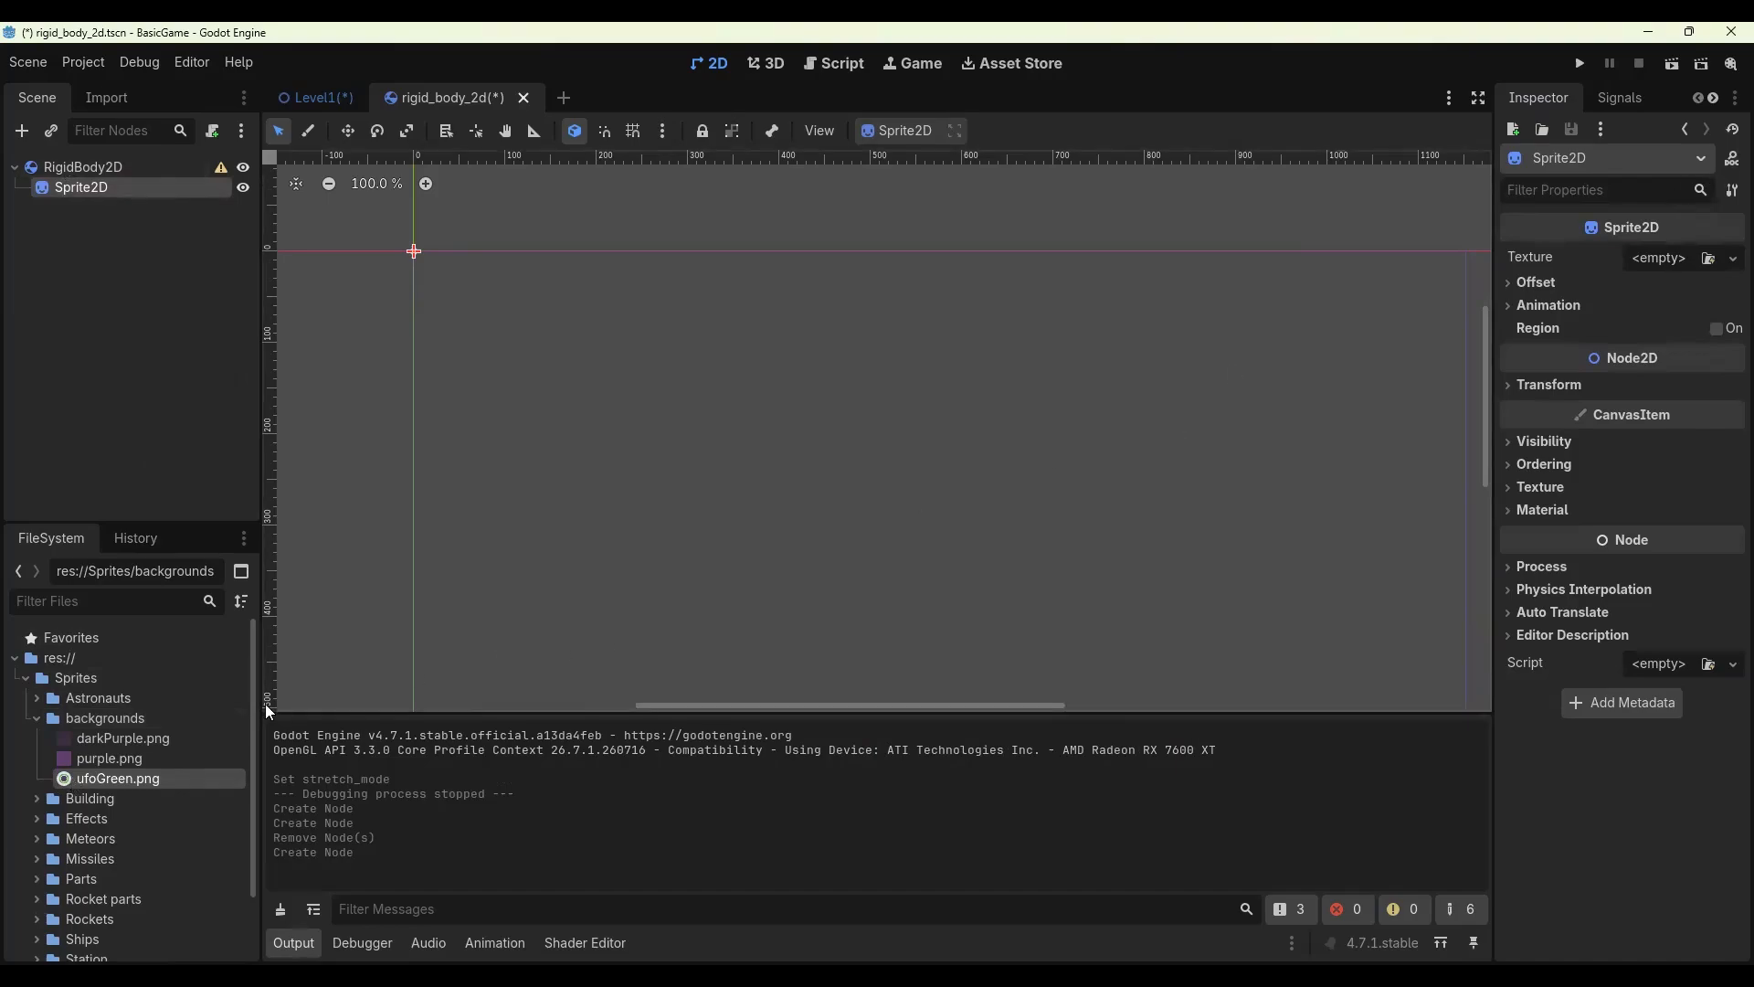
left_click_drag(134, 776, 1679, 266)
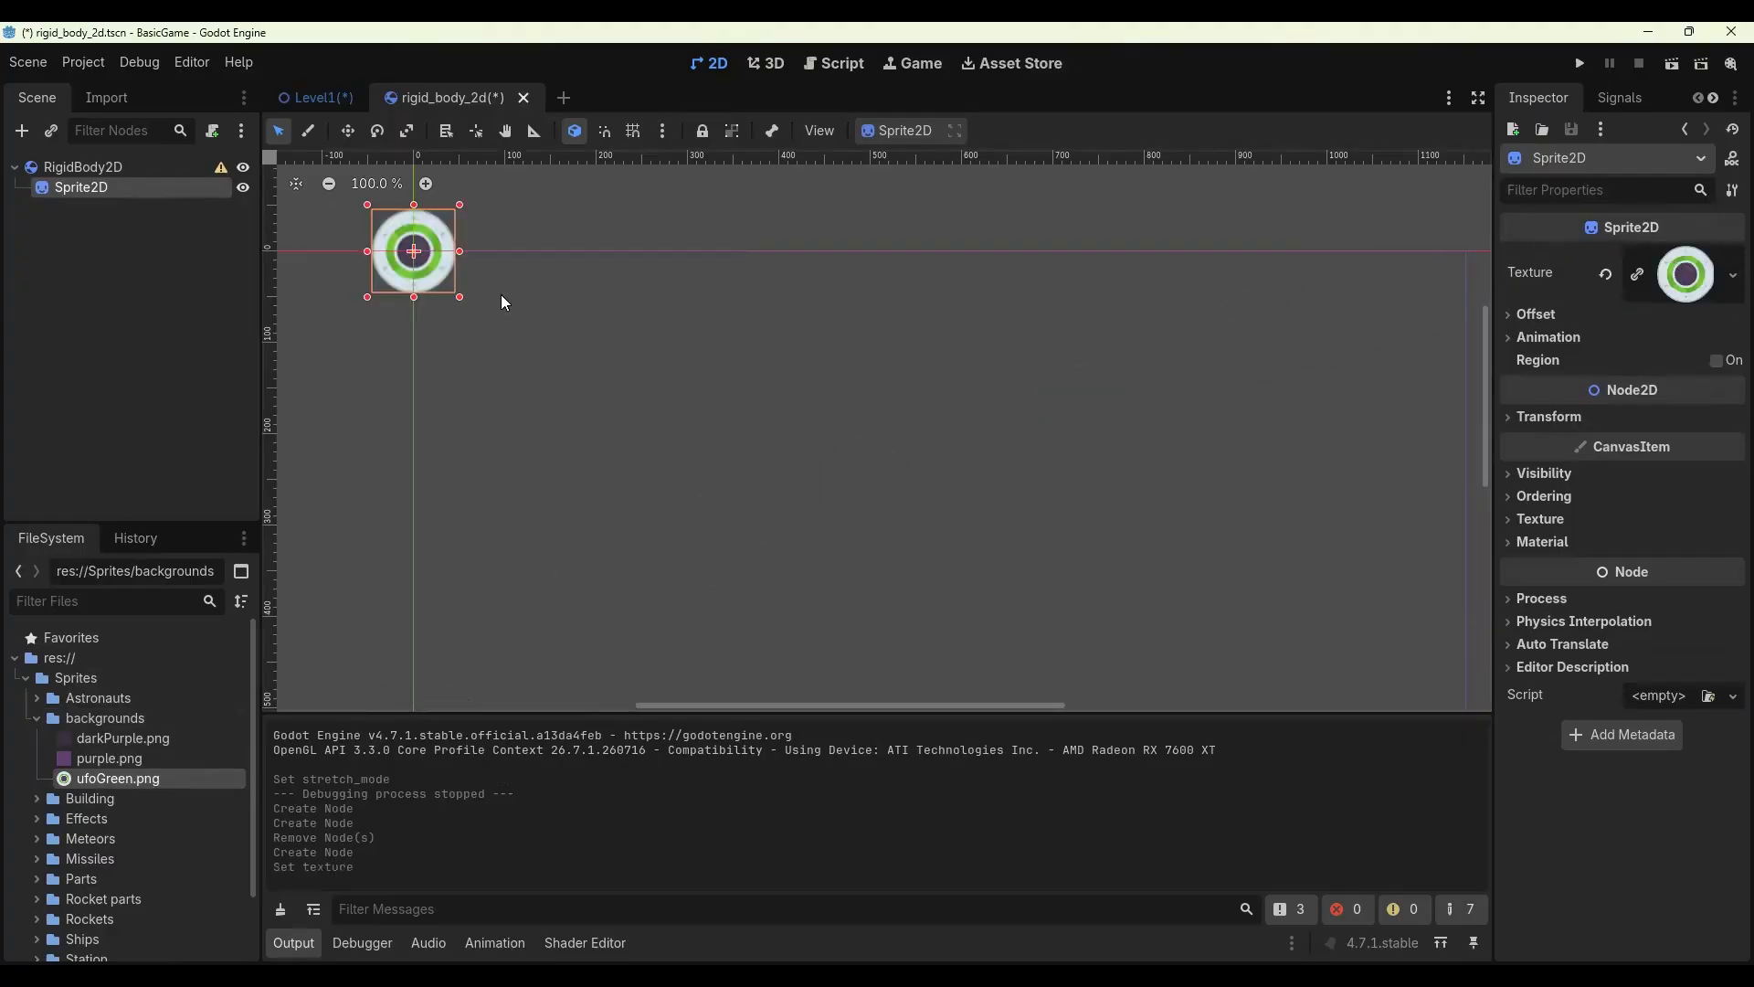
Move the UFO sprite to about (518, 303) and save the scene.
left_click_drag(429, 274, 902, 551)
scroll(1024, 469, "down", 2)
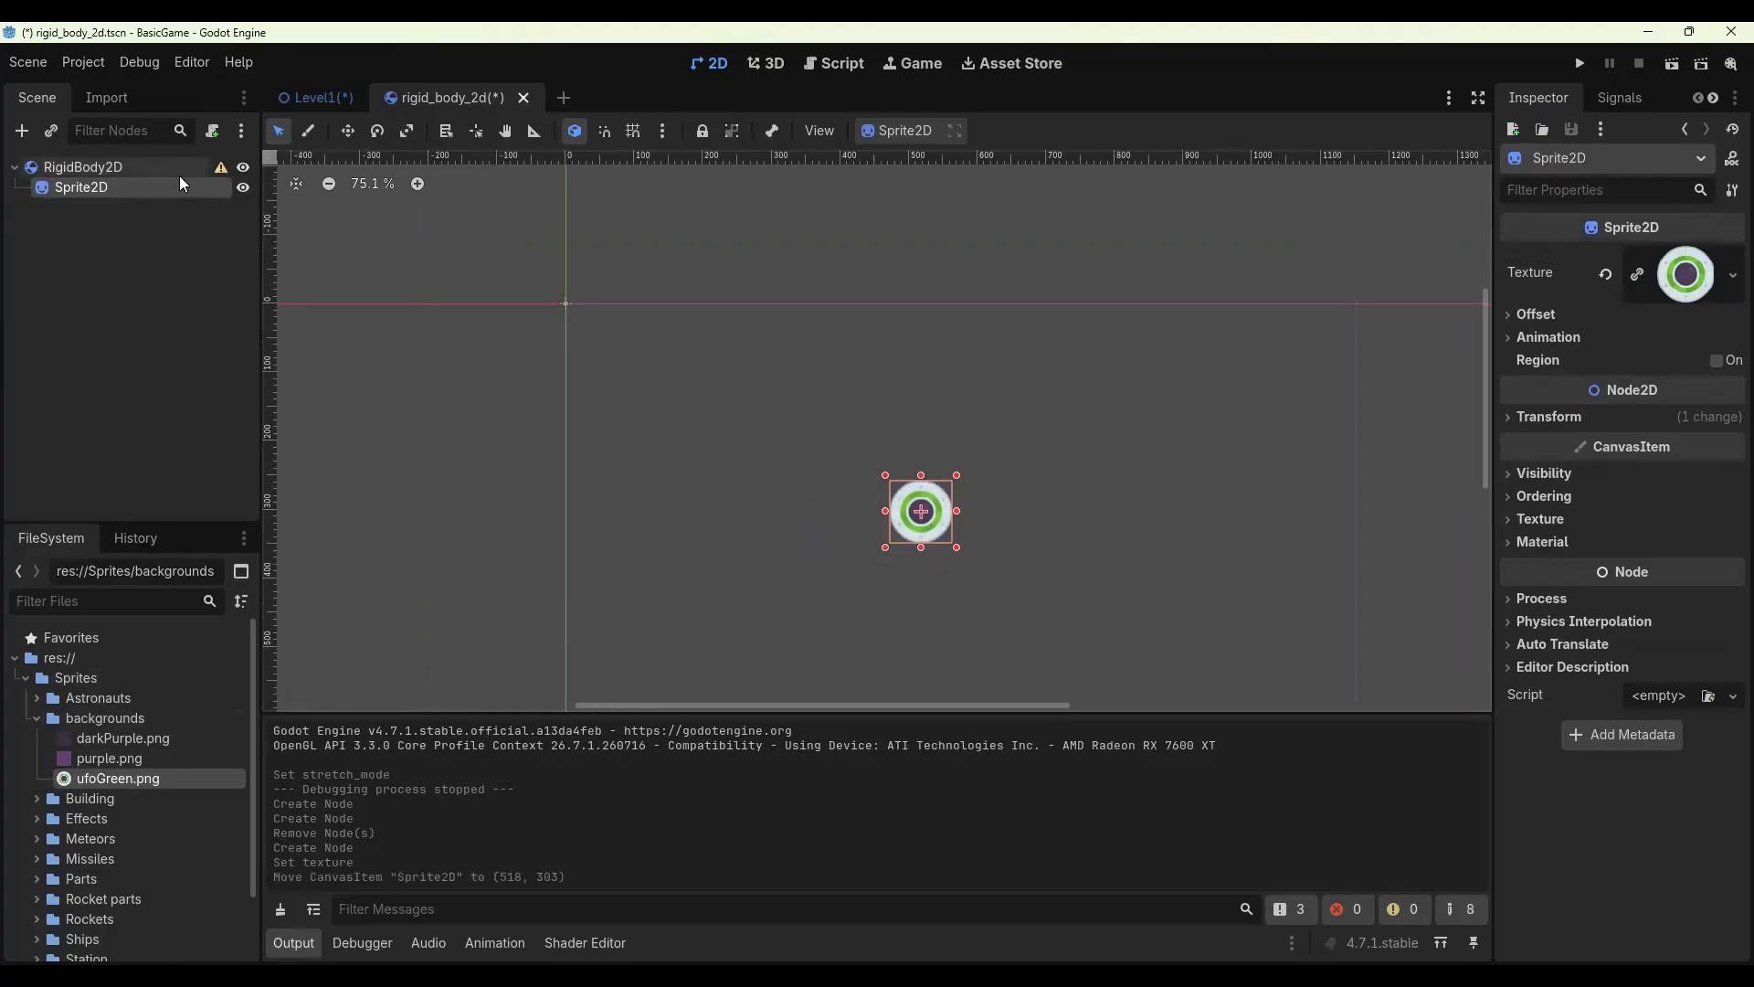
left_click(28, 62)
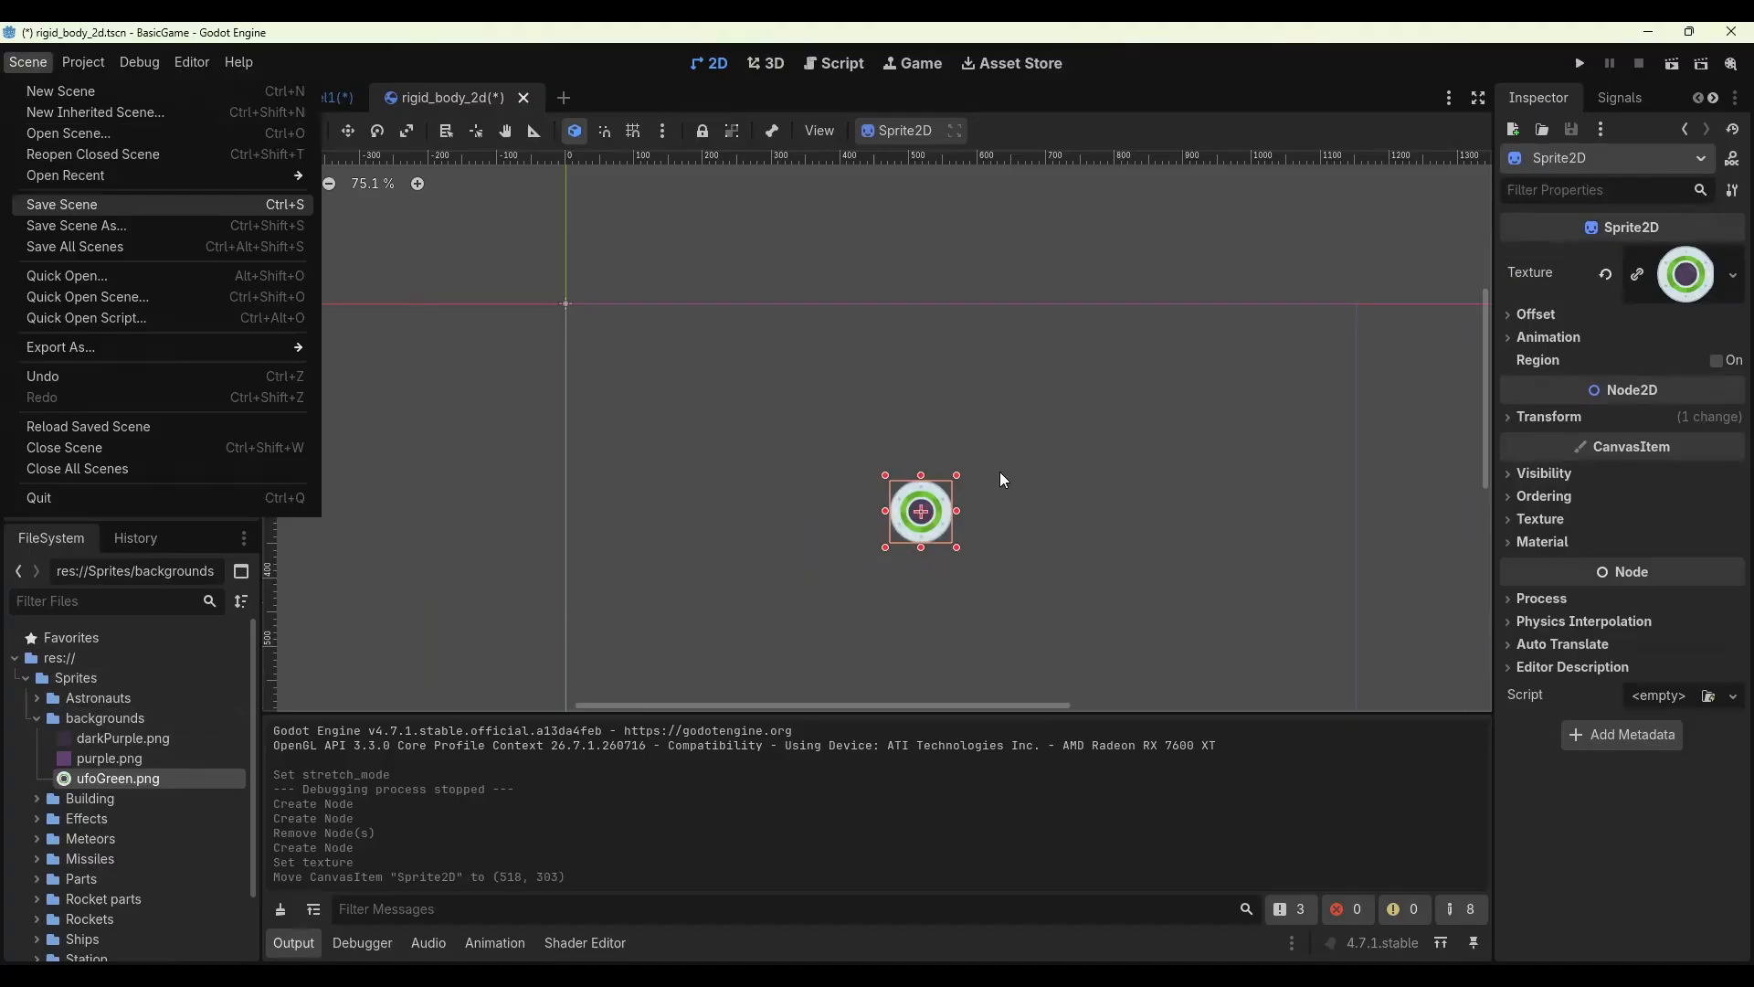
left_click(57, 205)
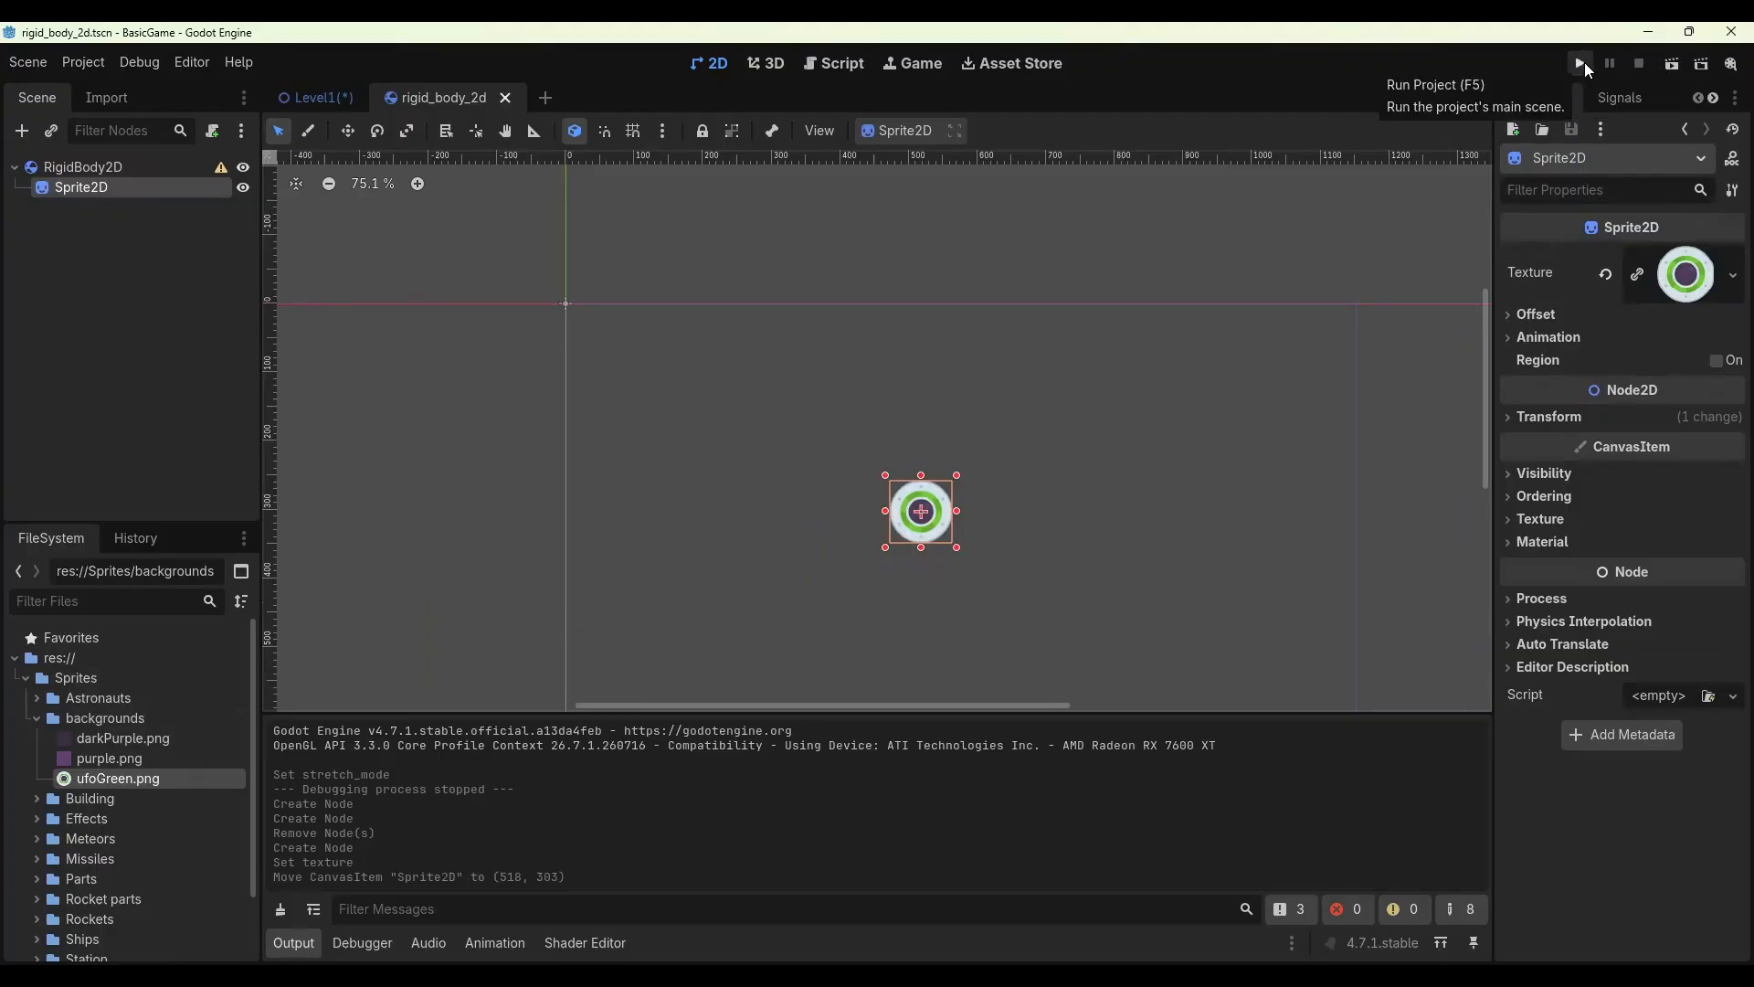
Run the current scene as a test and close the game window.
left_click(1676, 64)
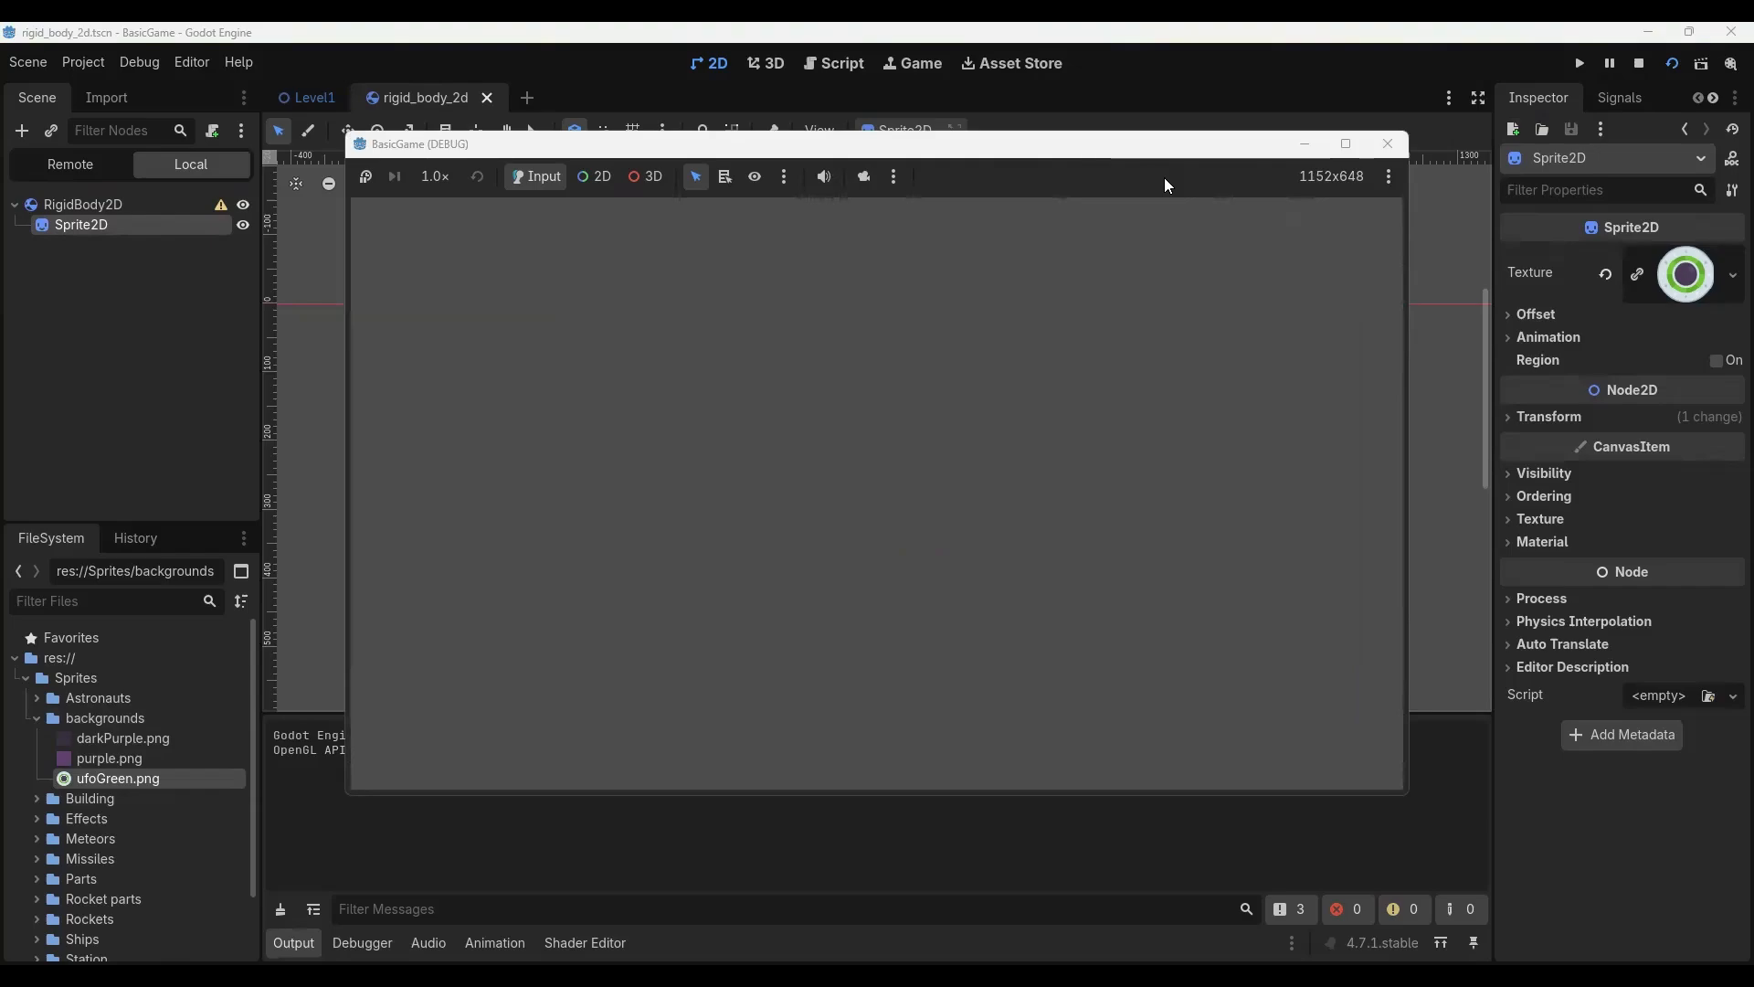
left_click(1388, 144)
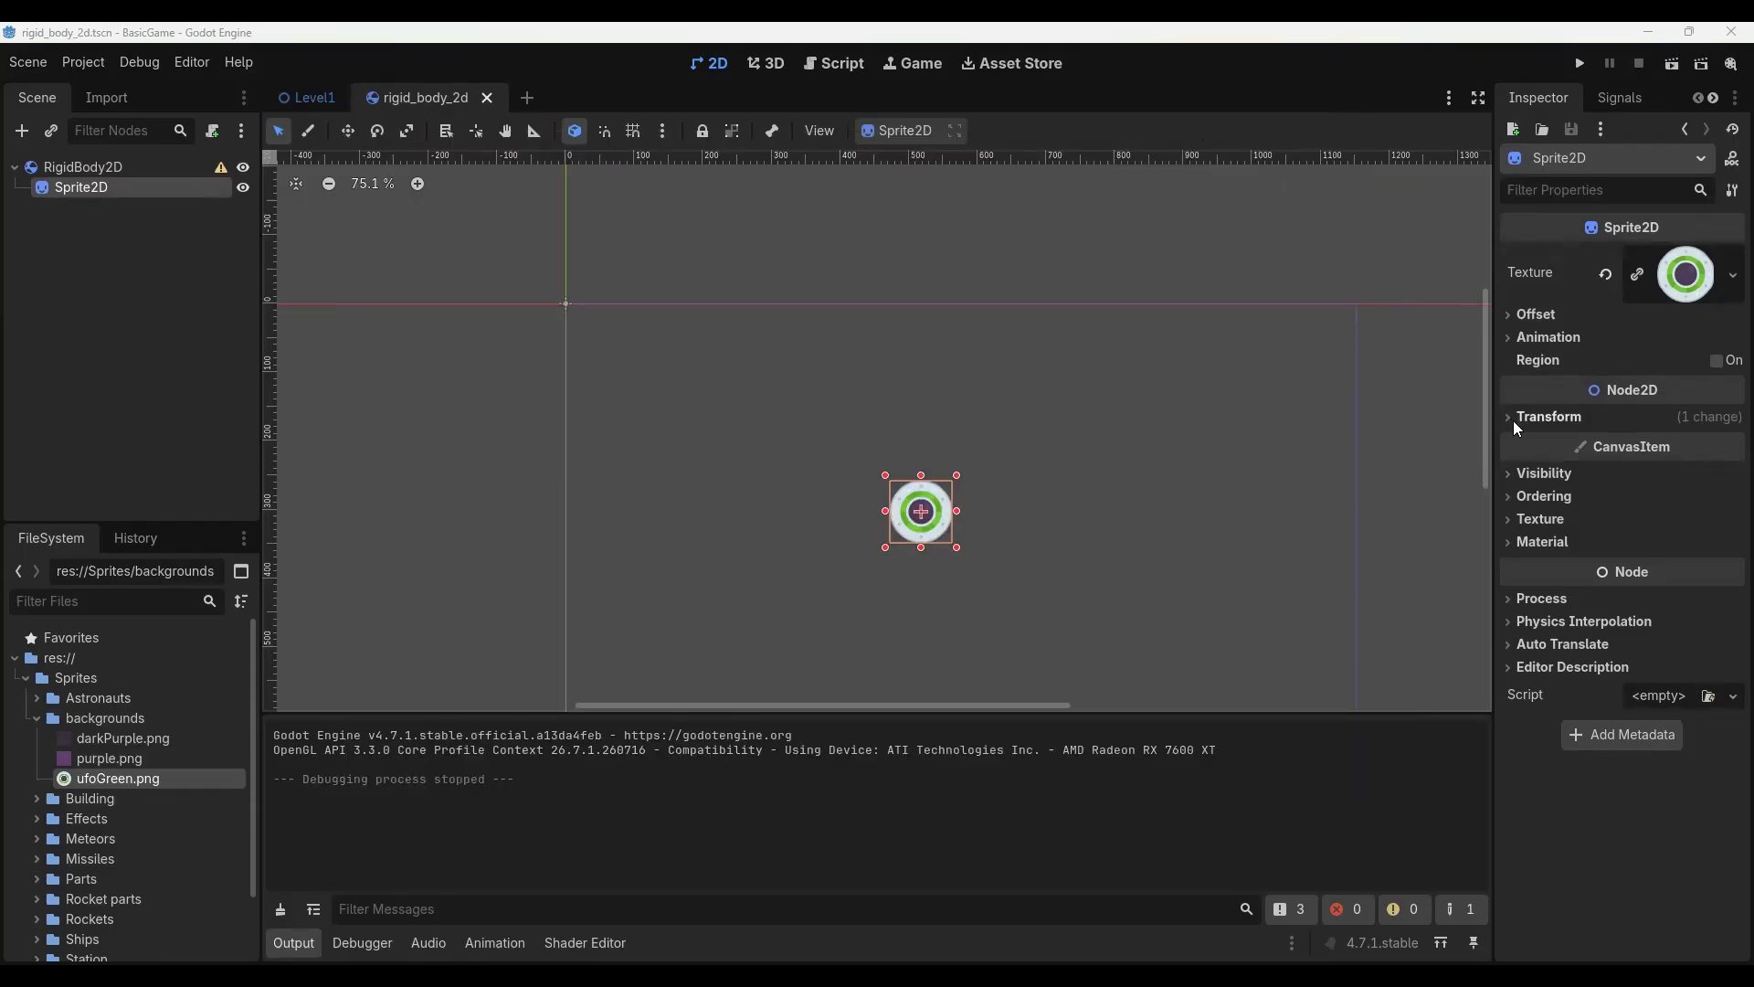
Reset the sprite's position to 0 px in x and y.
left_click(1550, 416)
left_click(1613, 456)
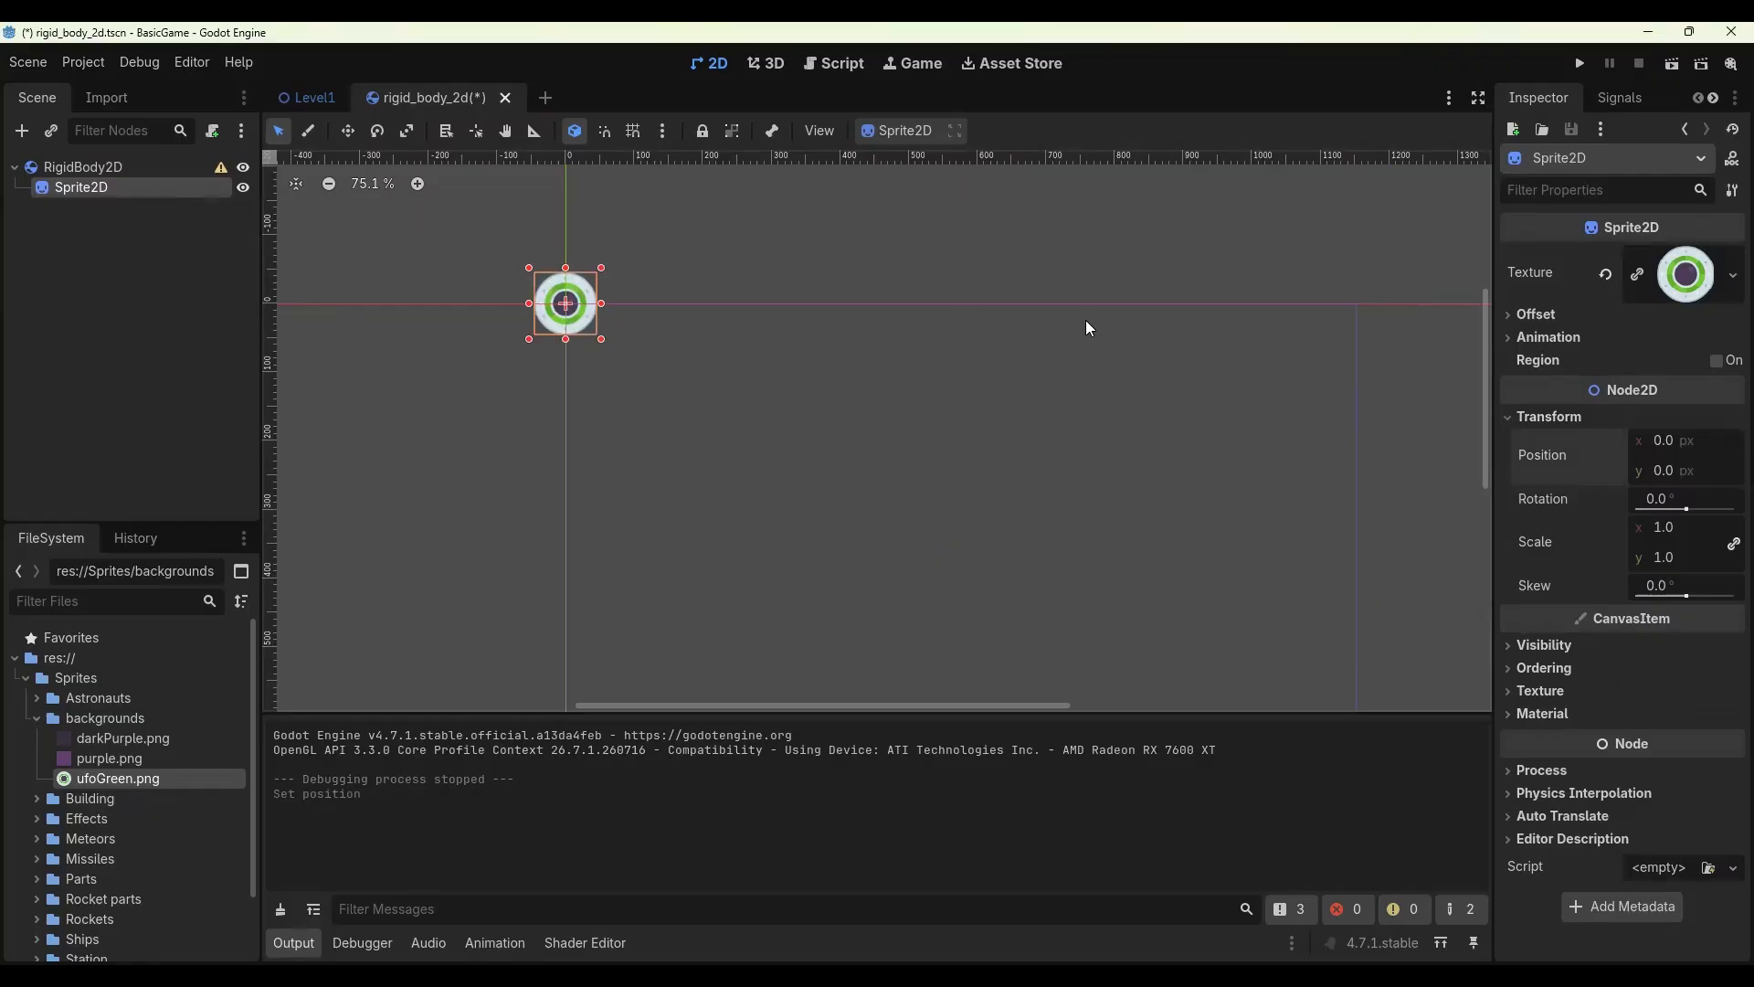
Rename the RigidBody2D root node to Player1.
left_click(98, 171)
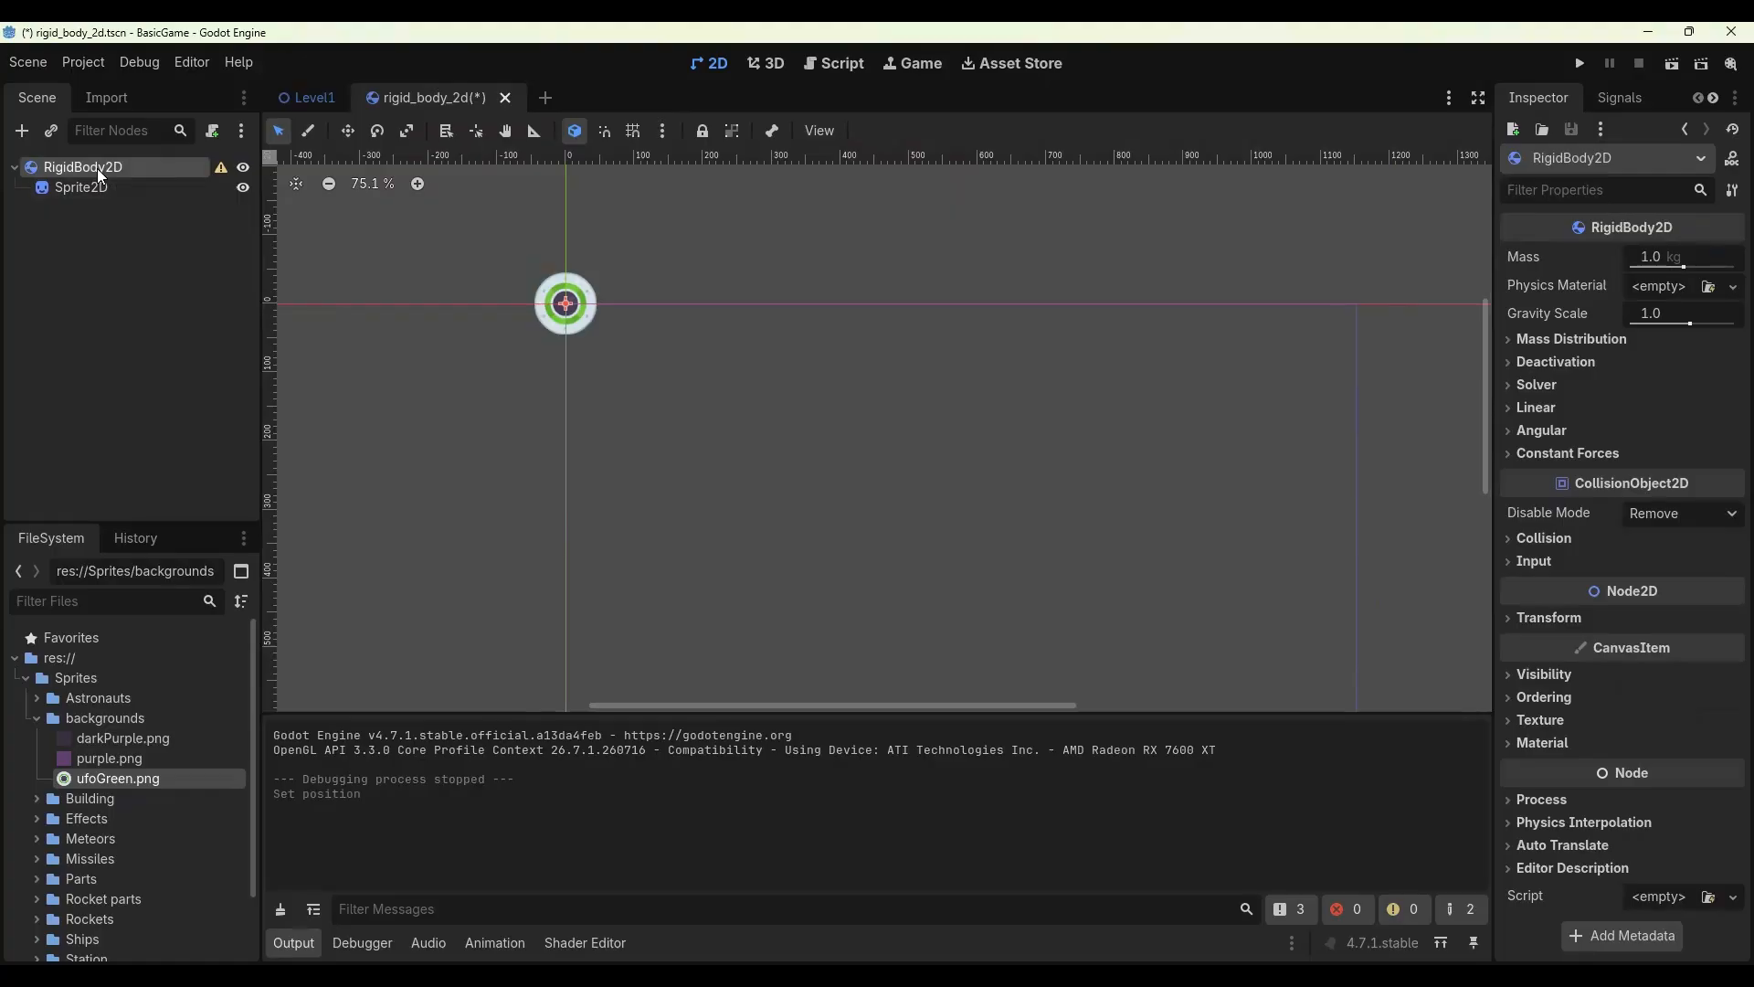
double_click(97, 168)
left_click_drag(132, 163, 3, 170)
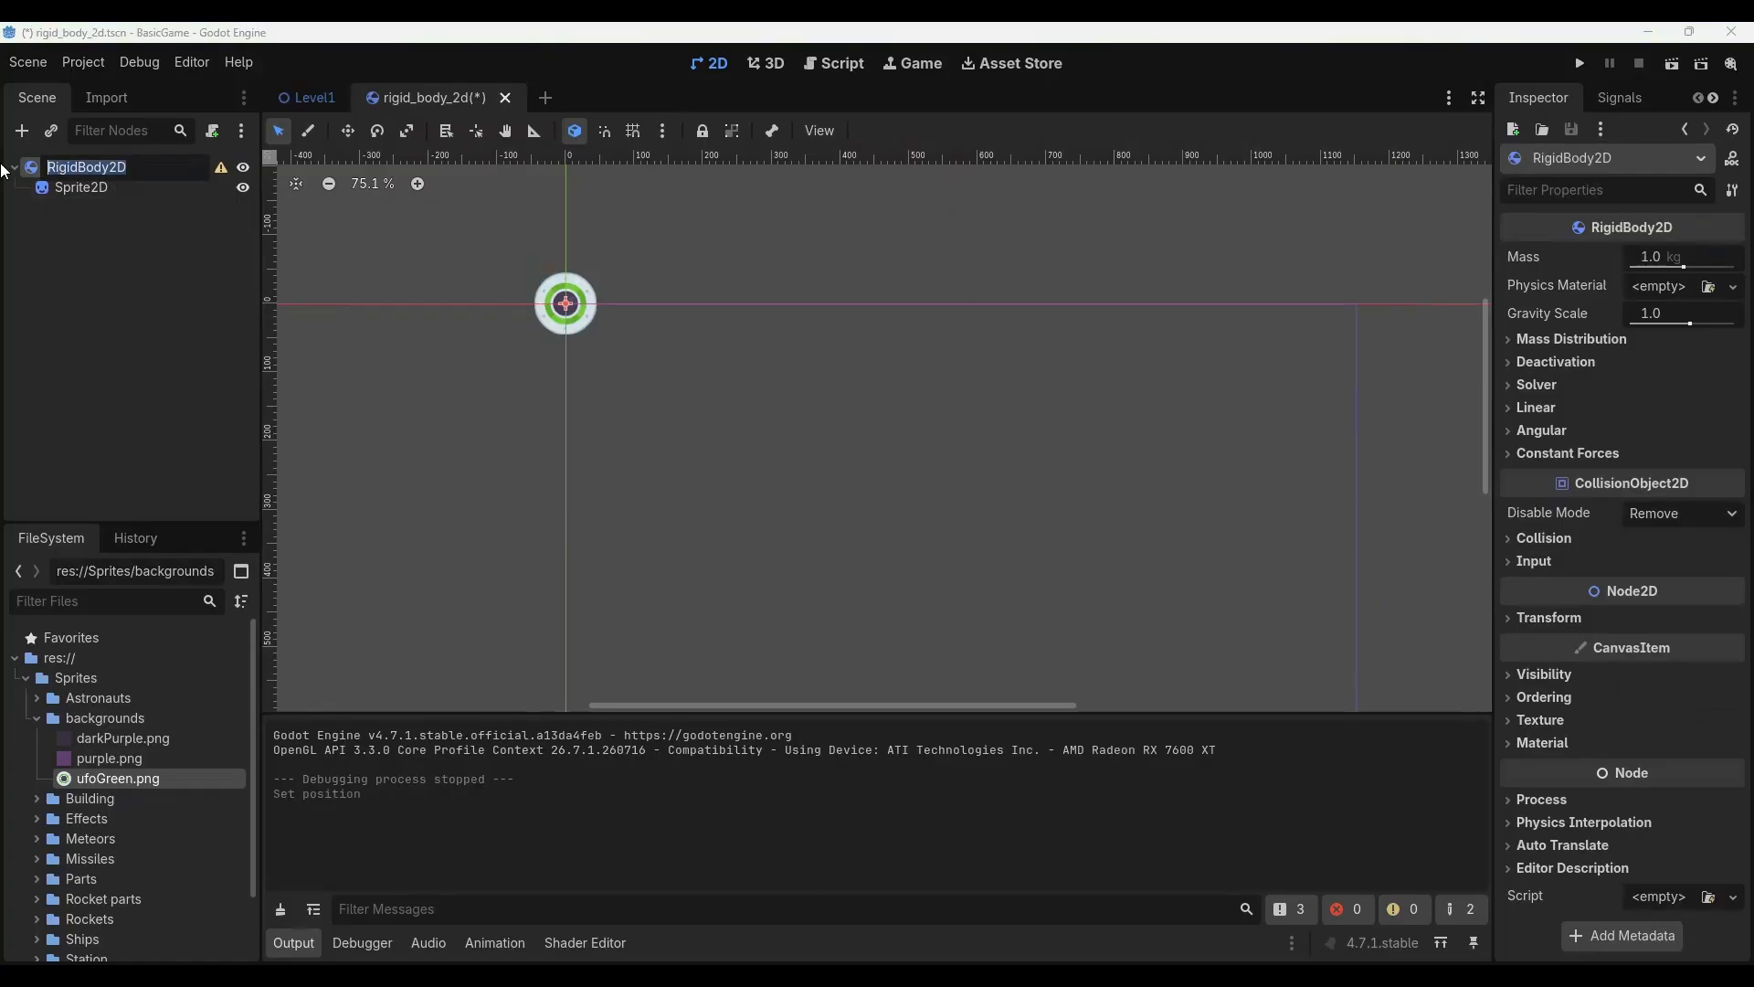
type("Player1")
key("Return")
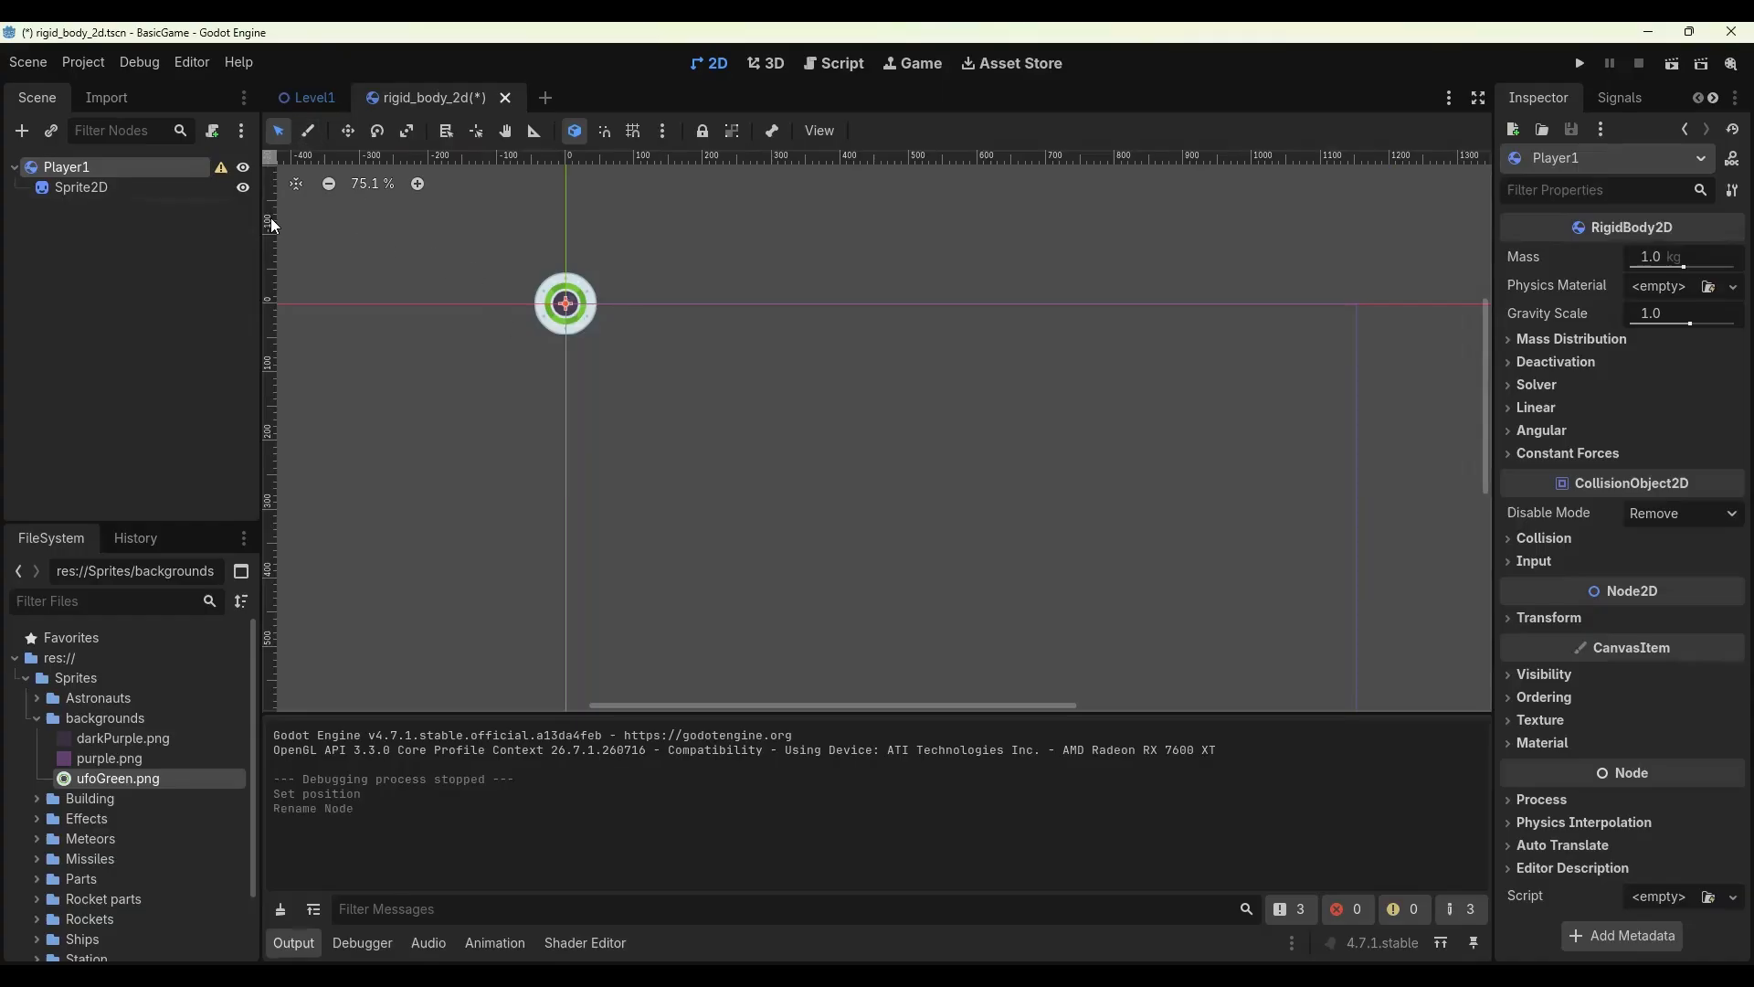
Move the UFO sprite to about (567, 164) and save the scene.
left_click_drag(566, 302, 955, 412)
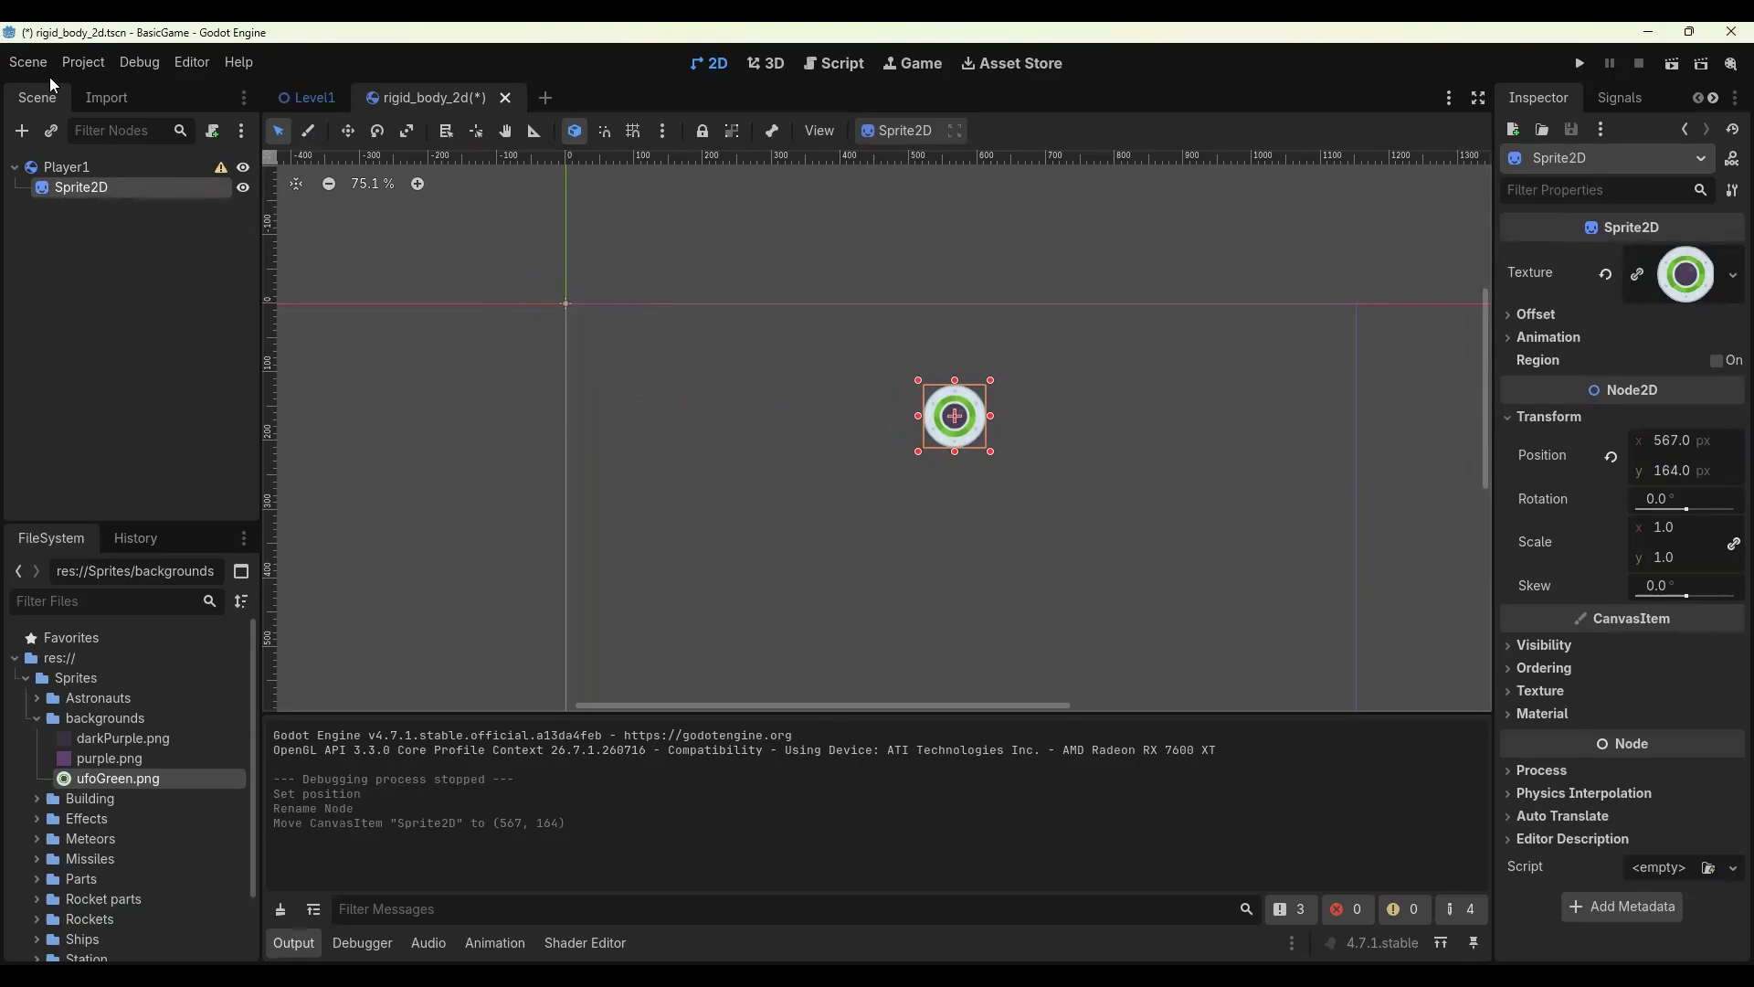
left_click(25, 64)
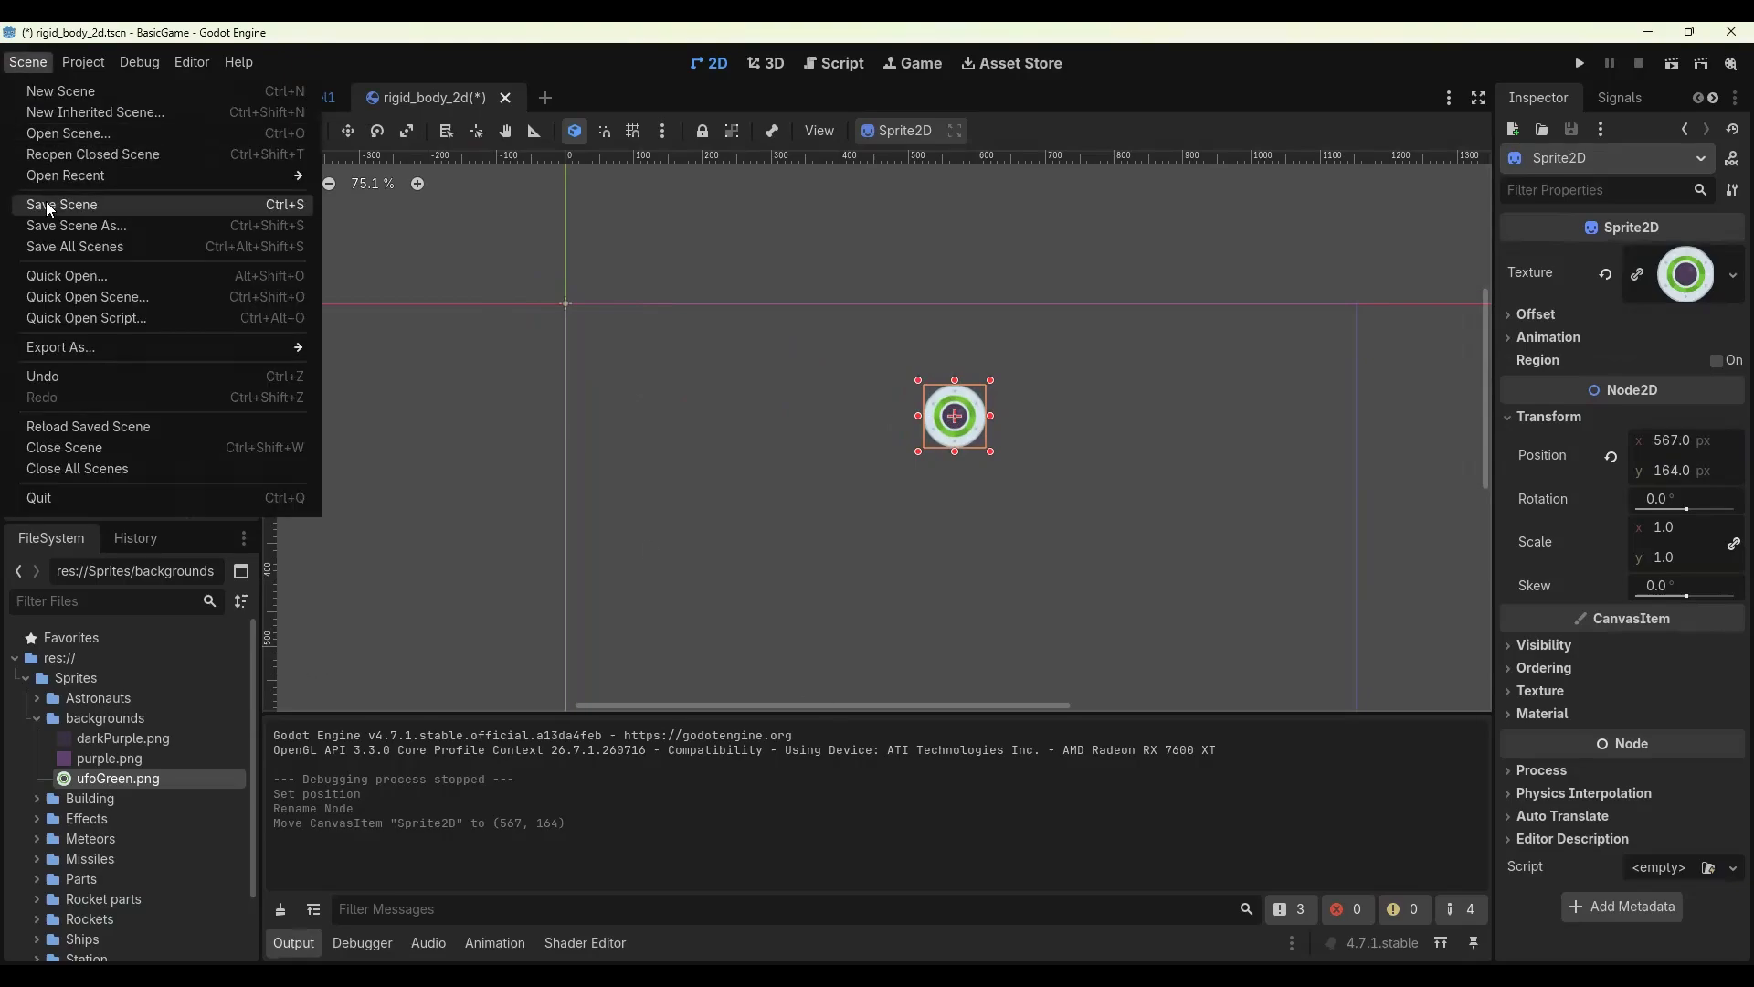
left_click(46, 201)
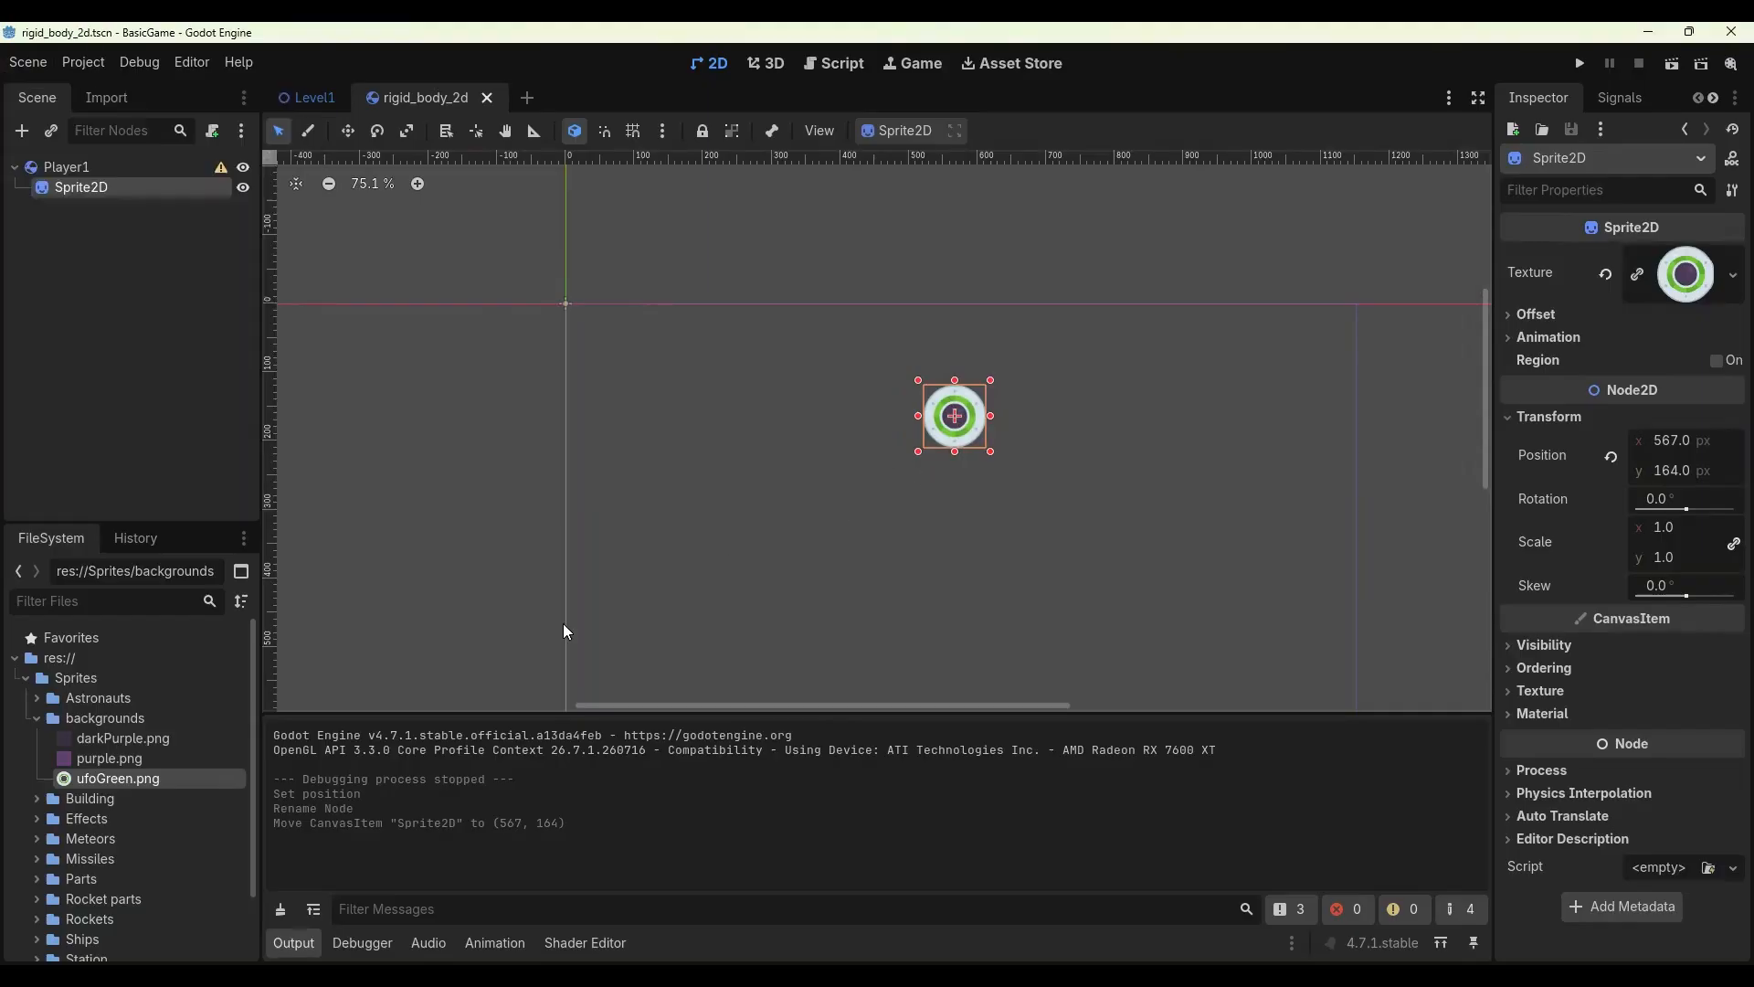
Collapse the Sprites folder in the project files and rename the scene file rigid_body_2d.tscn to Player1.tscn.
left_click(36, 718)
left_click(25, 678)
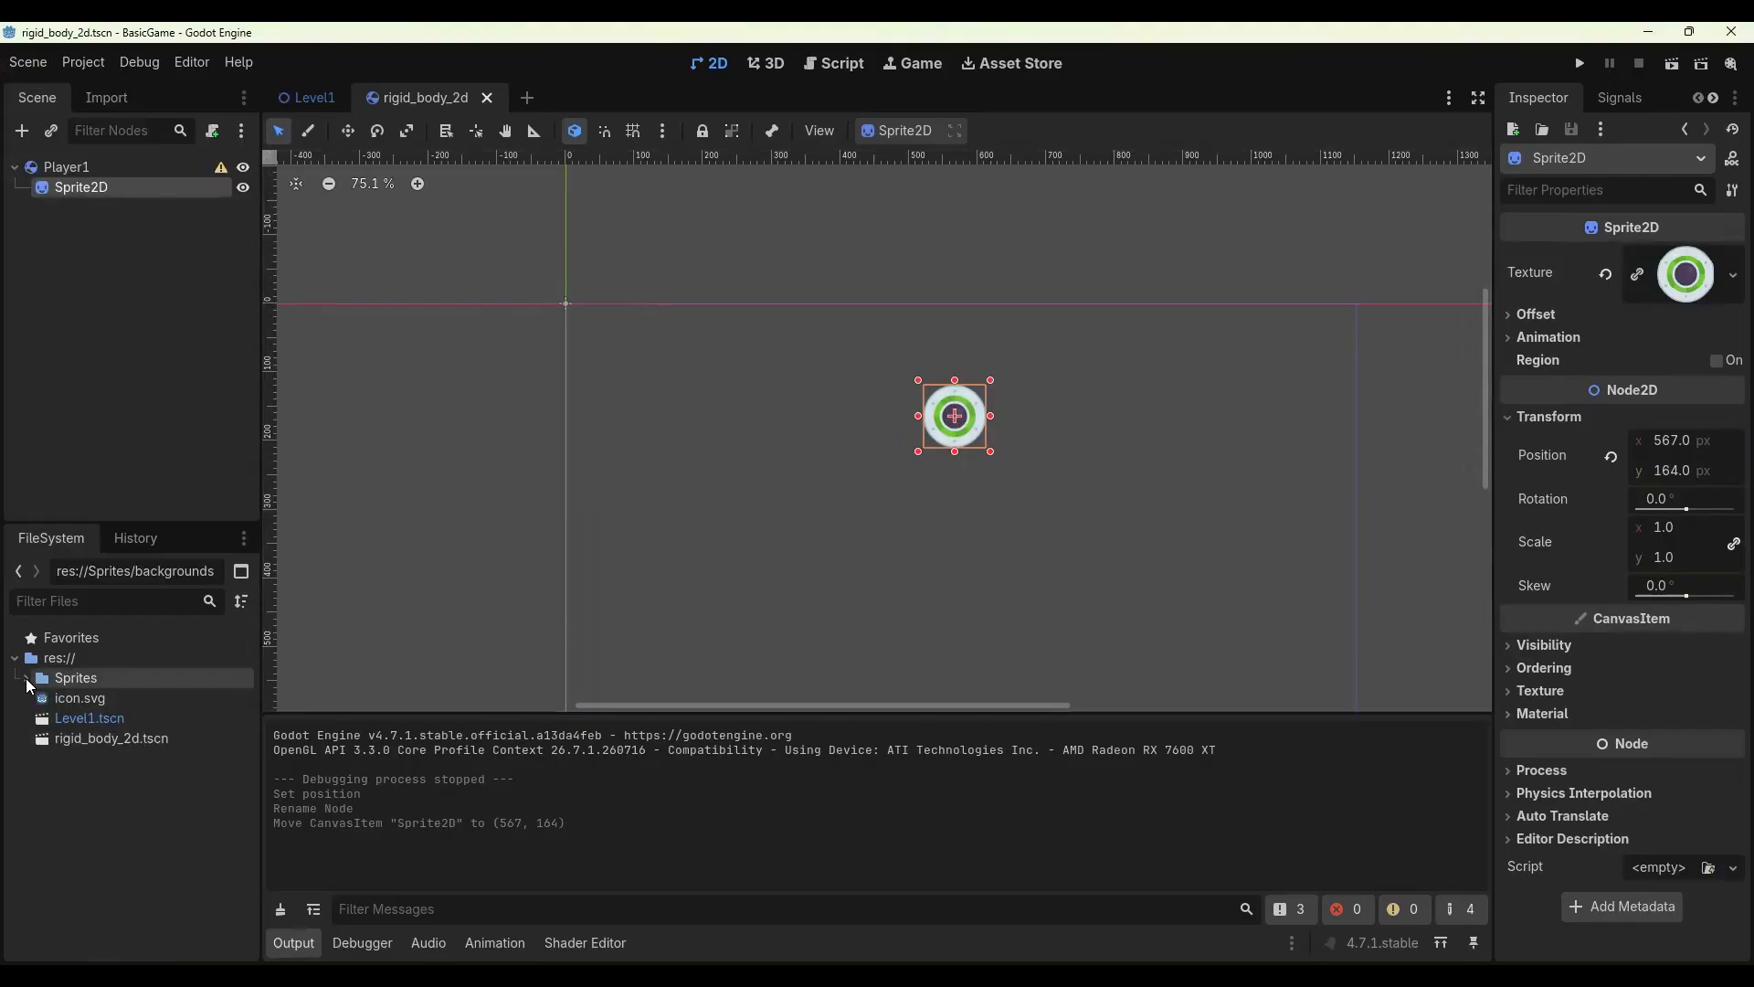
left_click(91, 745)
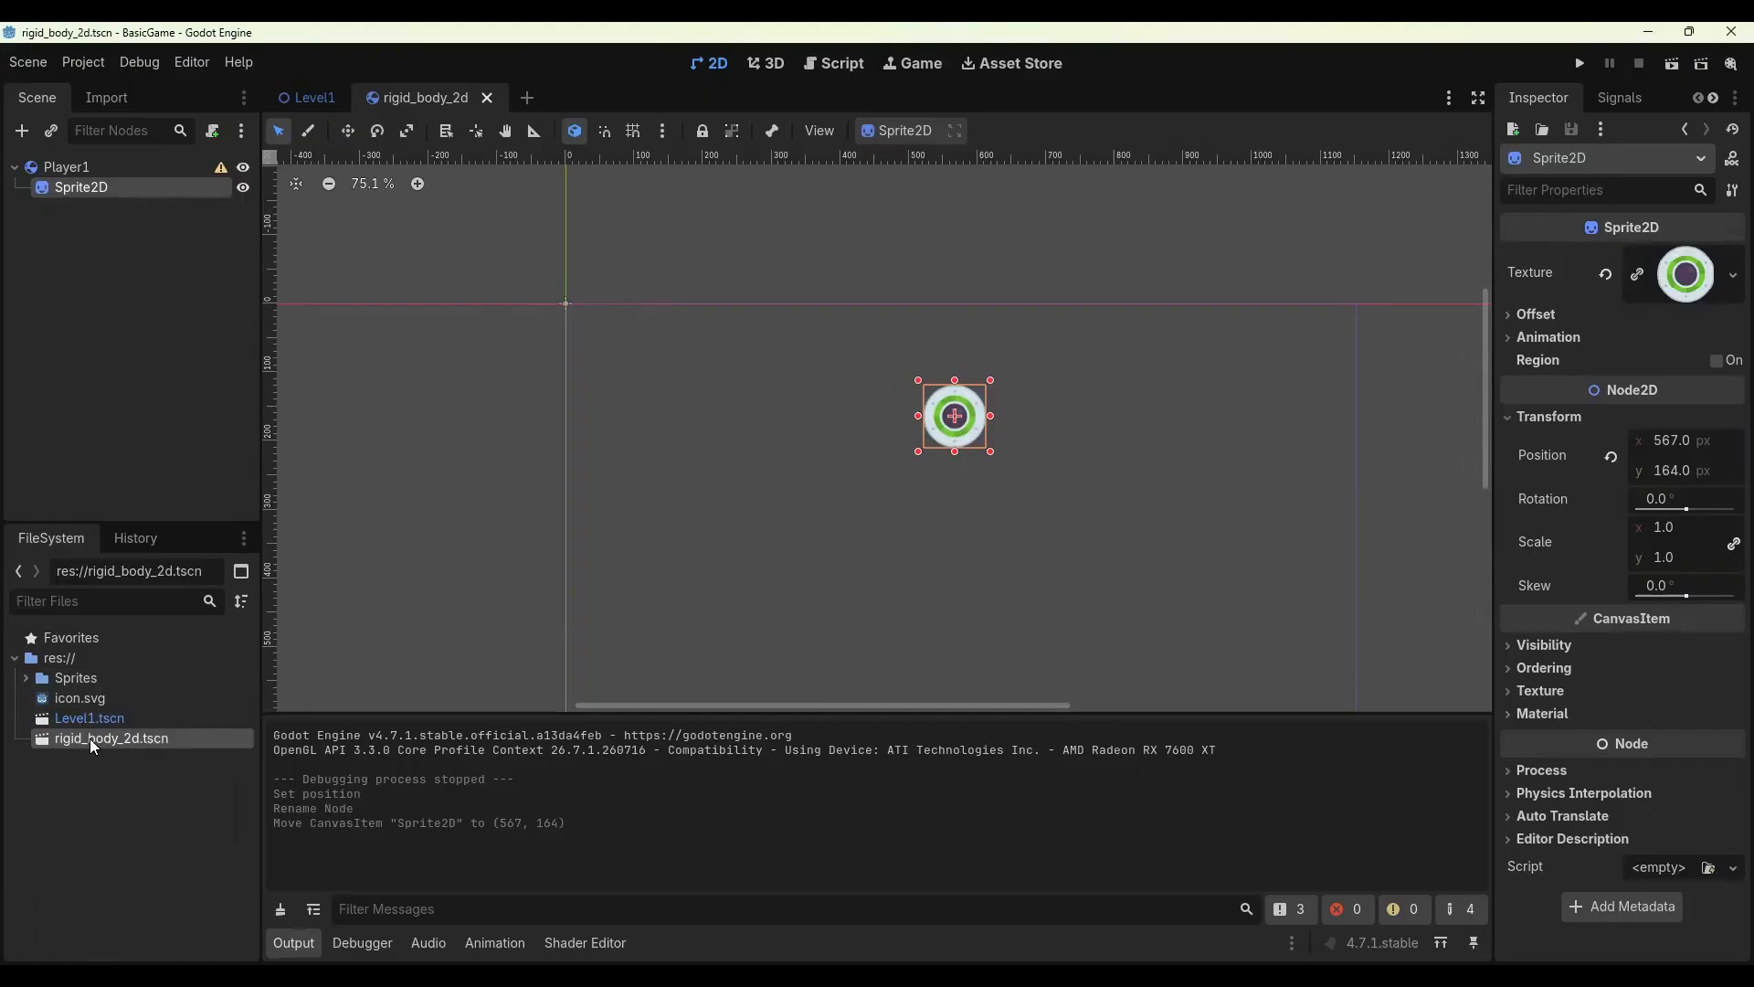
right_click(89, 738)
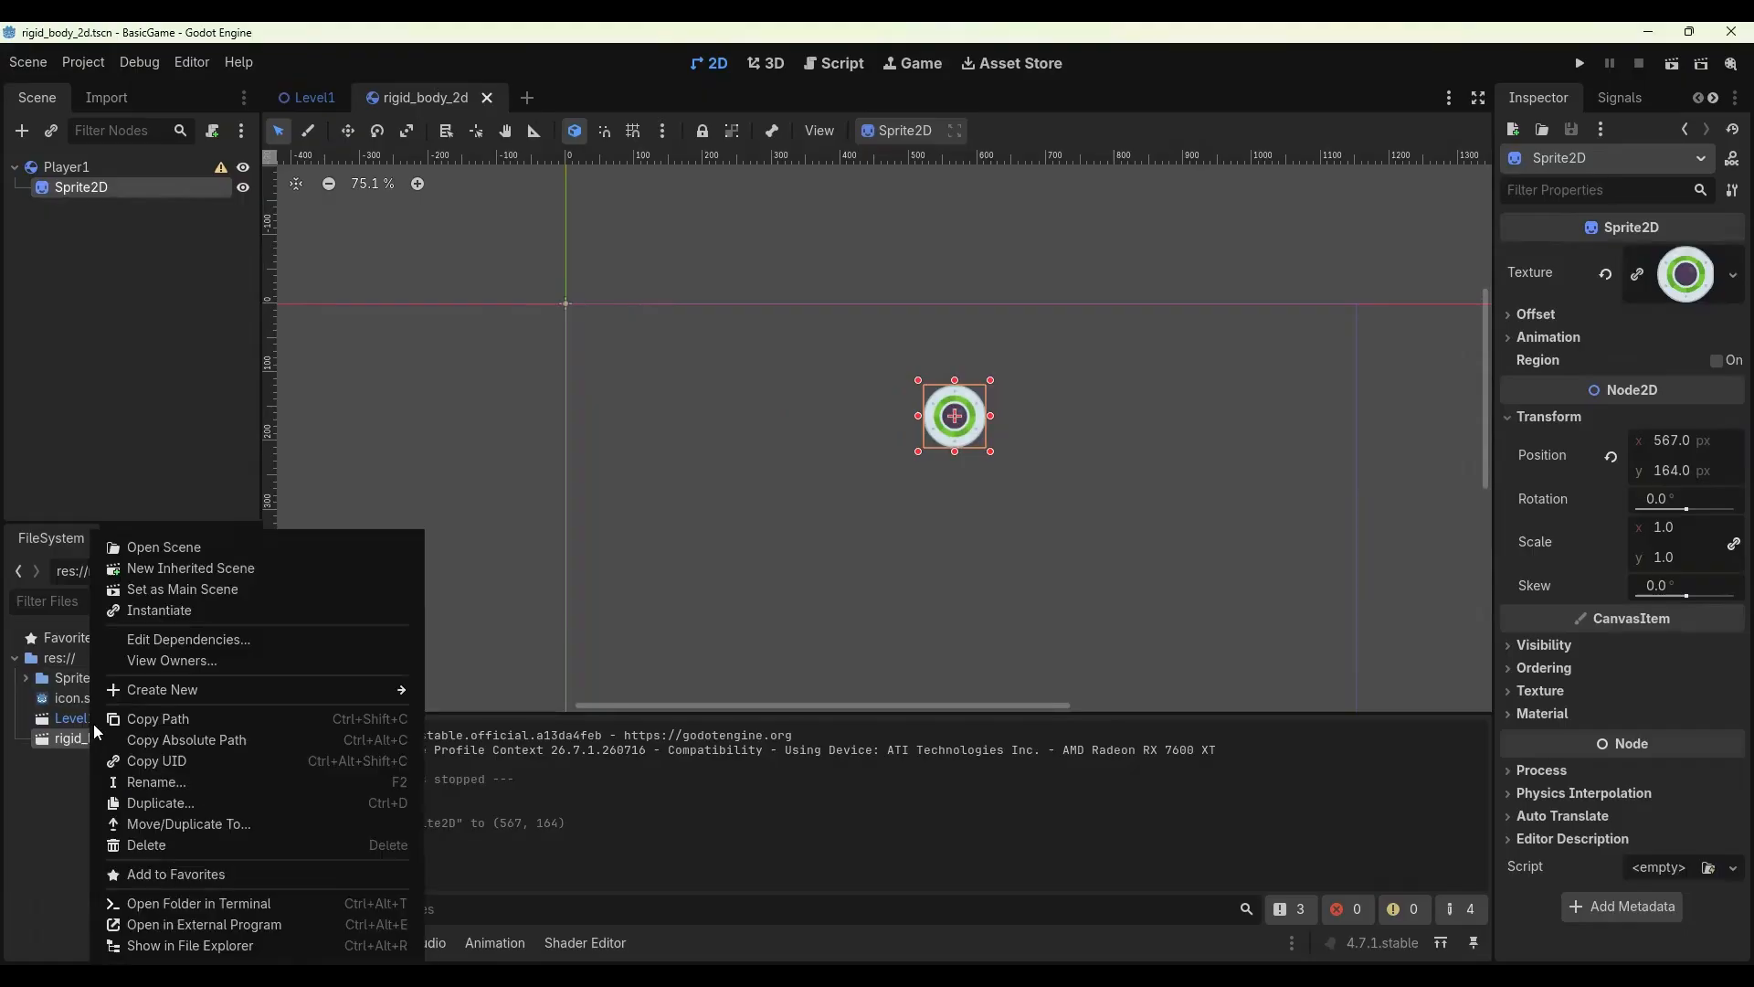
left_click(189, 781)
type("Player")
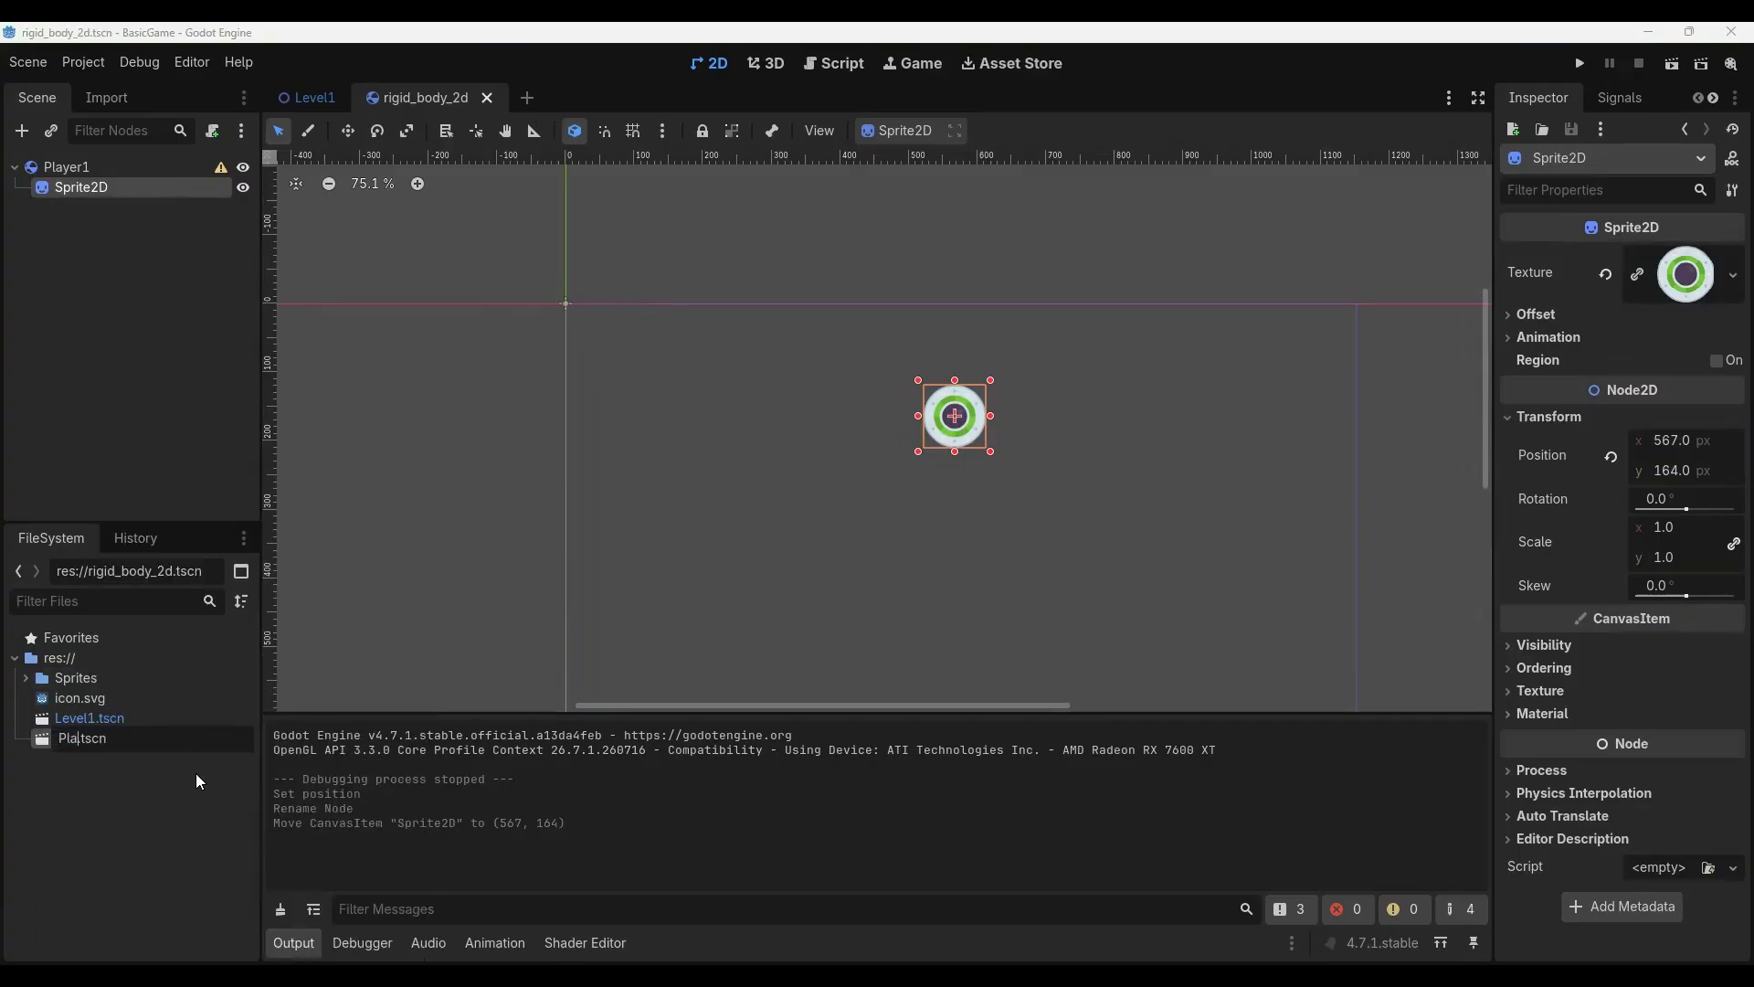
type("1")
key("Return")
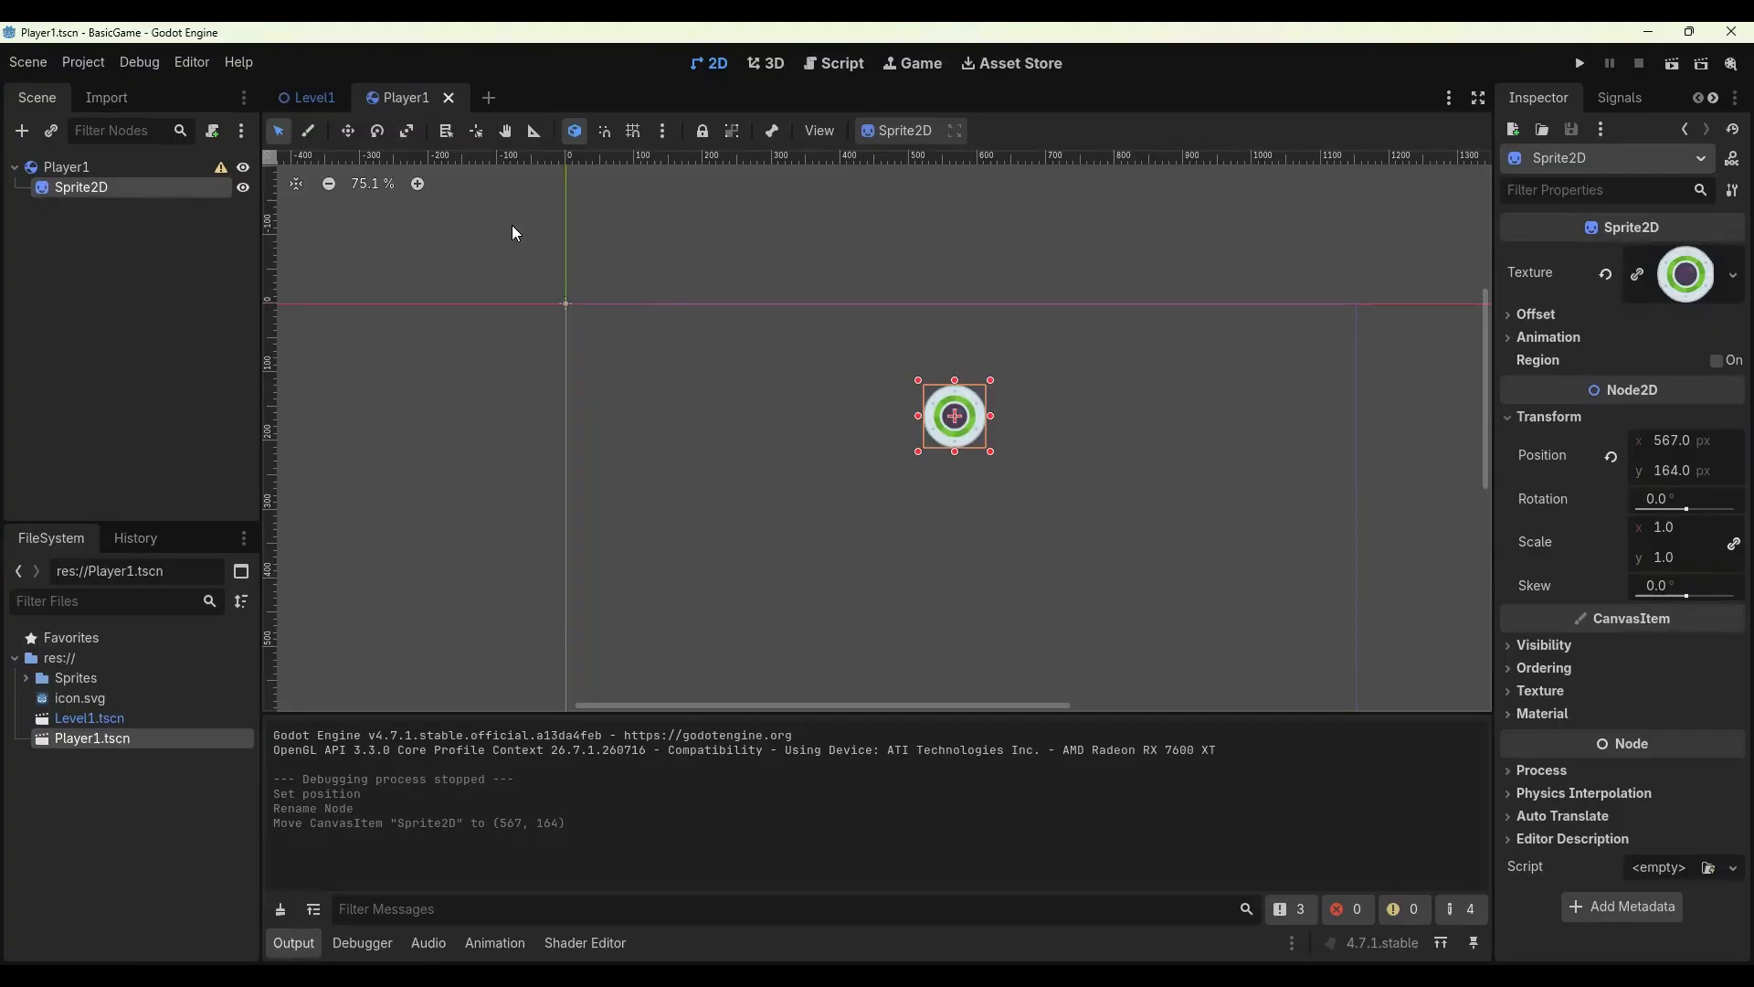
Save the Player1 scene, run it as a test and close the game window.
left_click(25, 62)
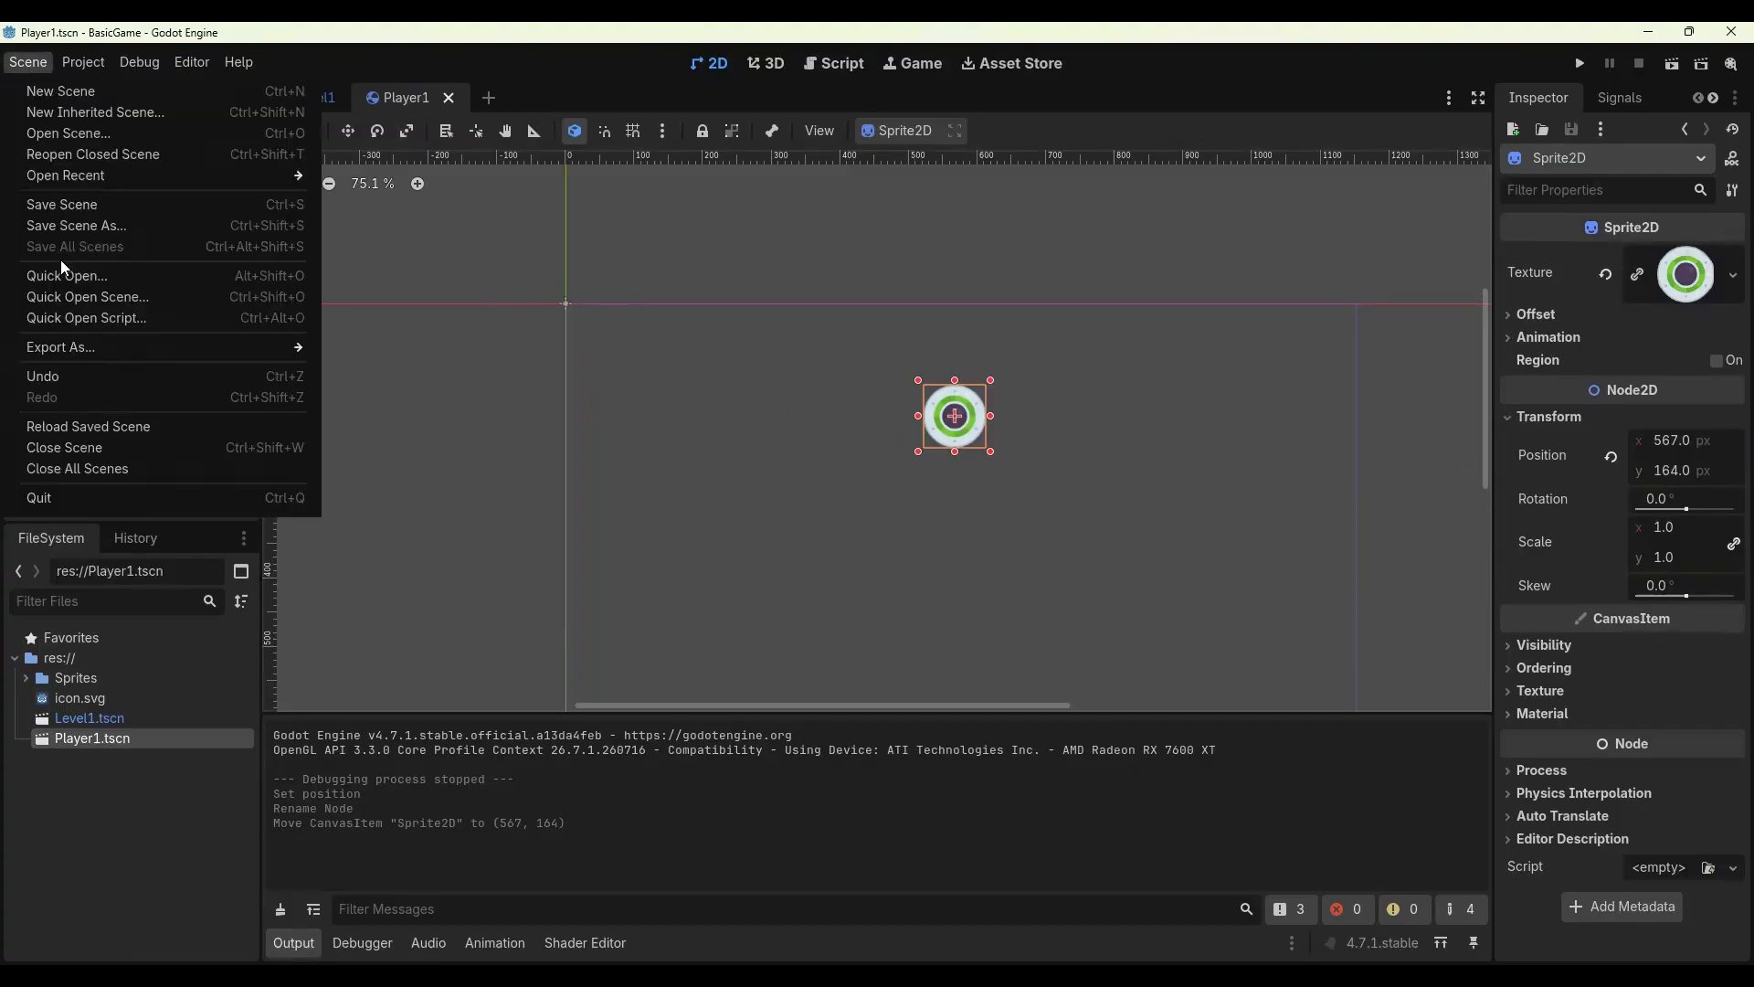
left_click(55, 207)
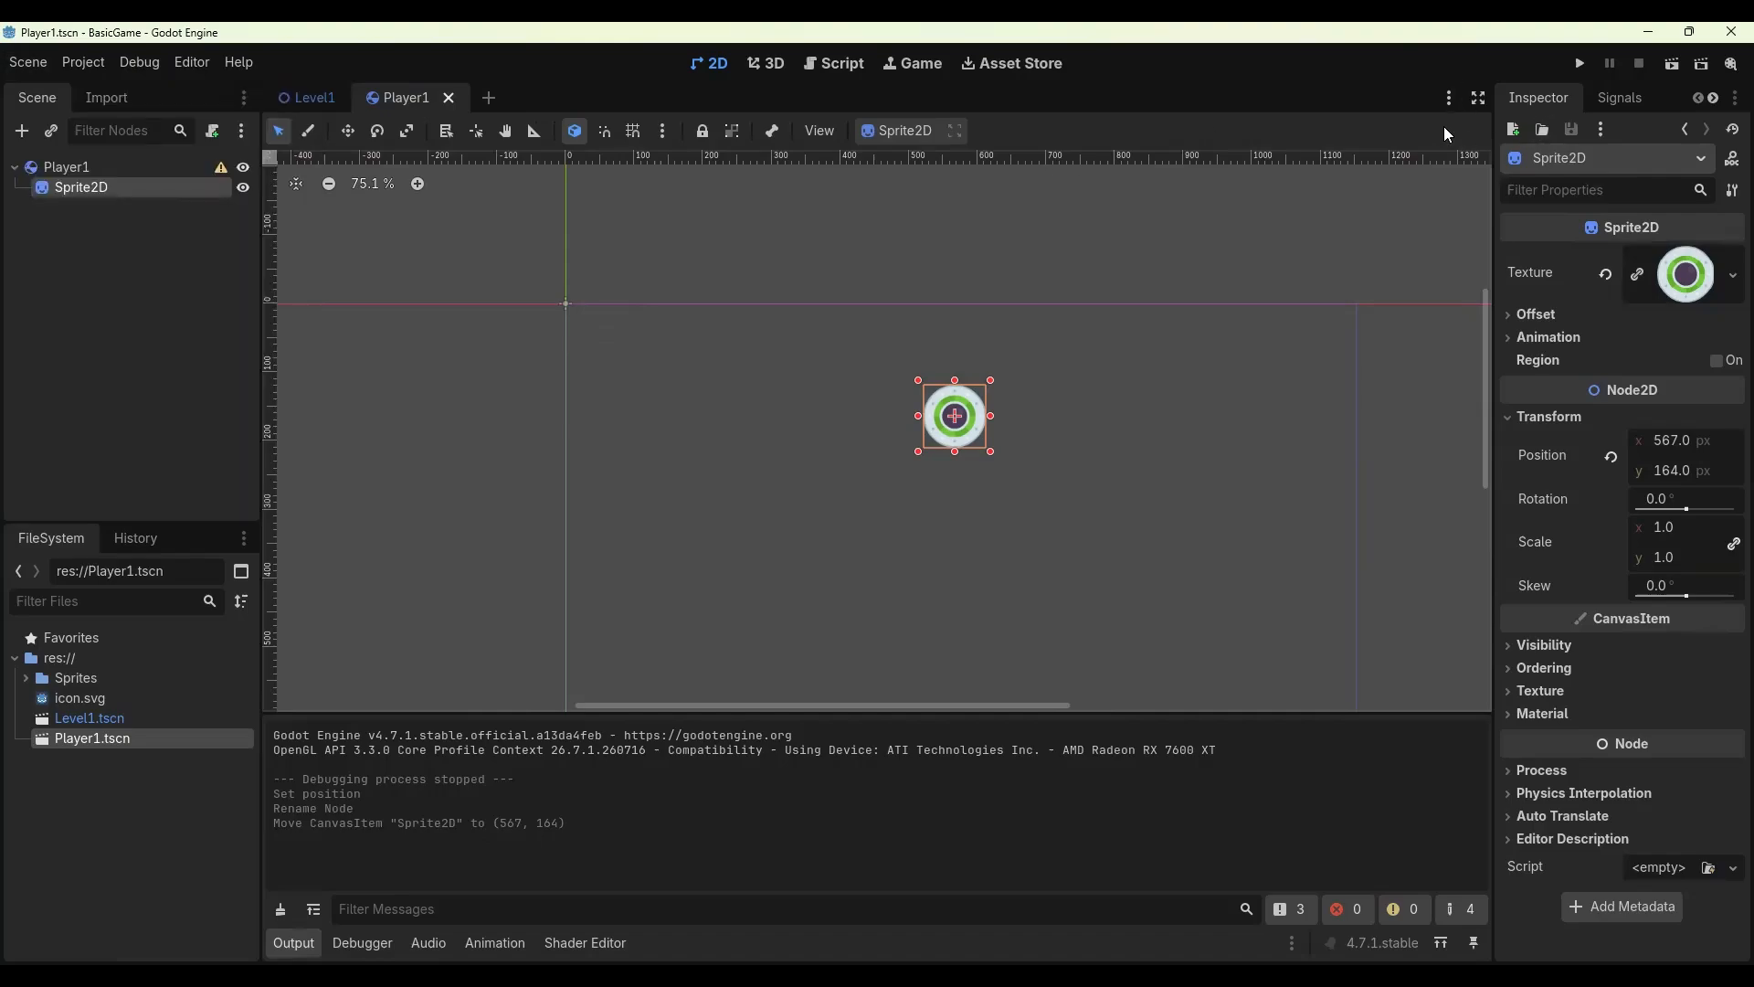
left_click(1672, 65)
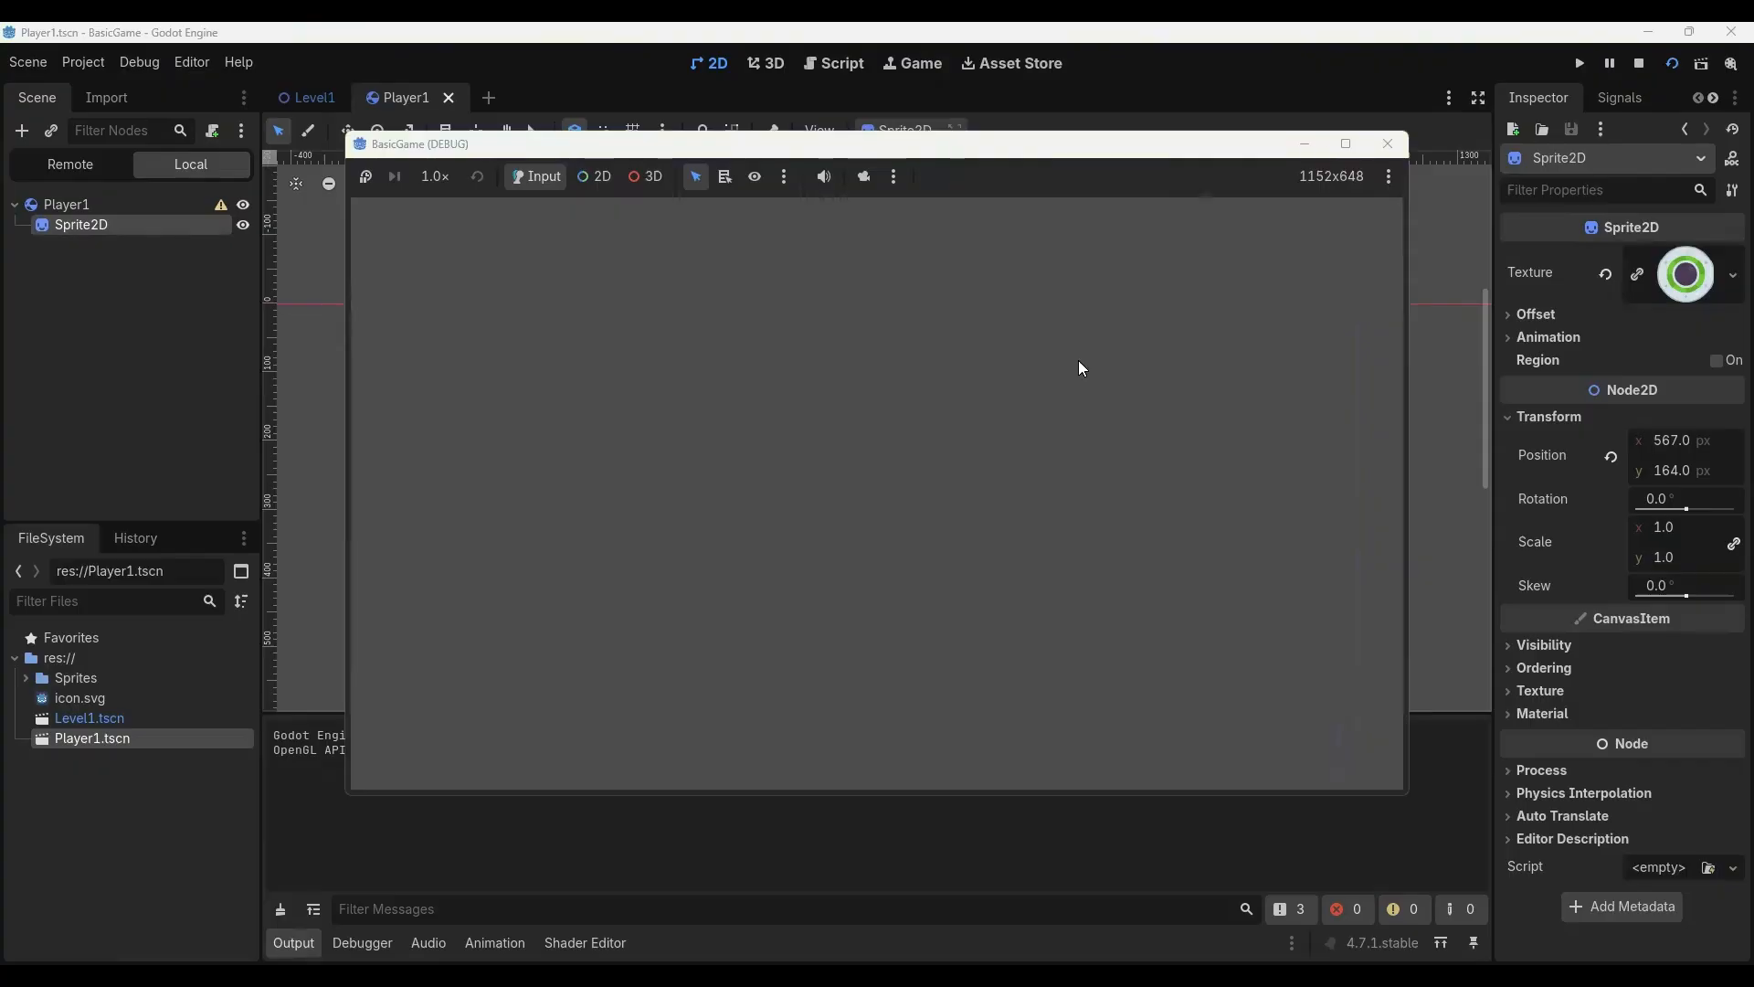
left_click(1388, 147)
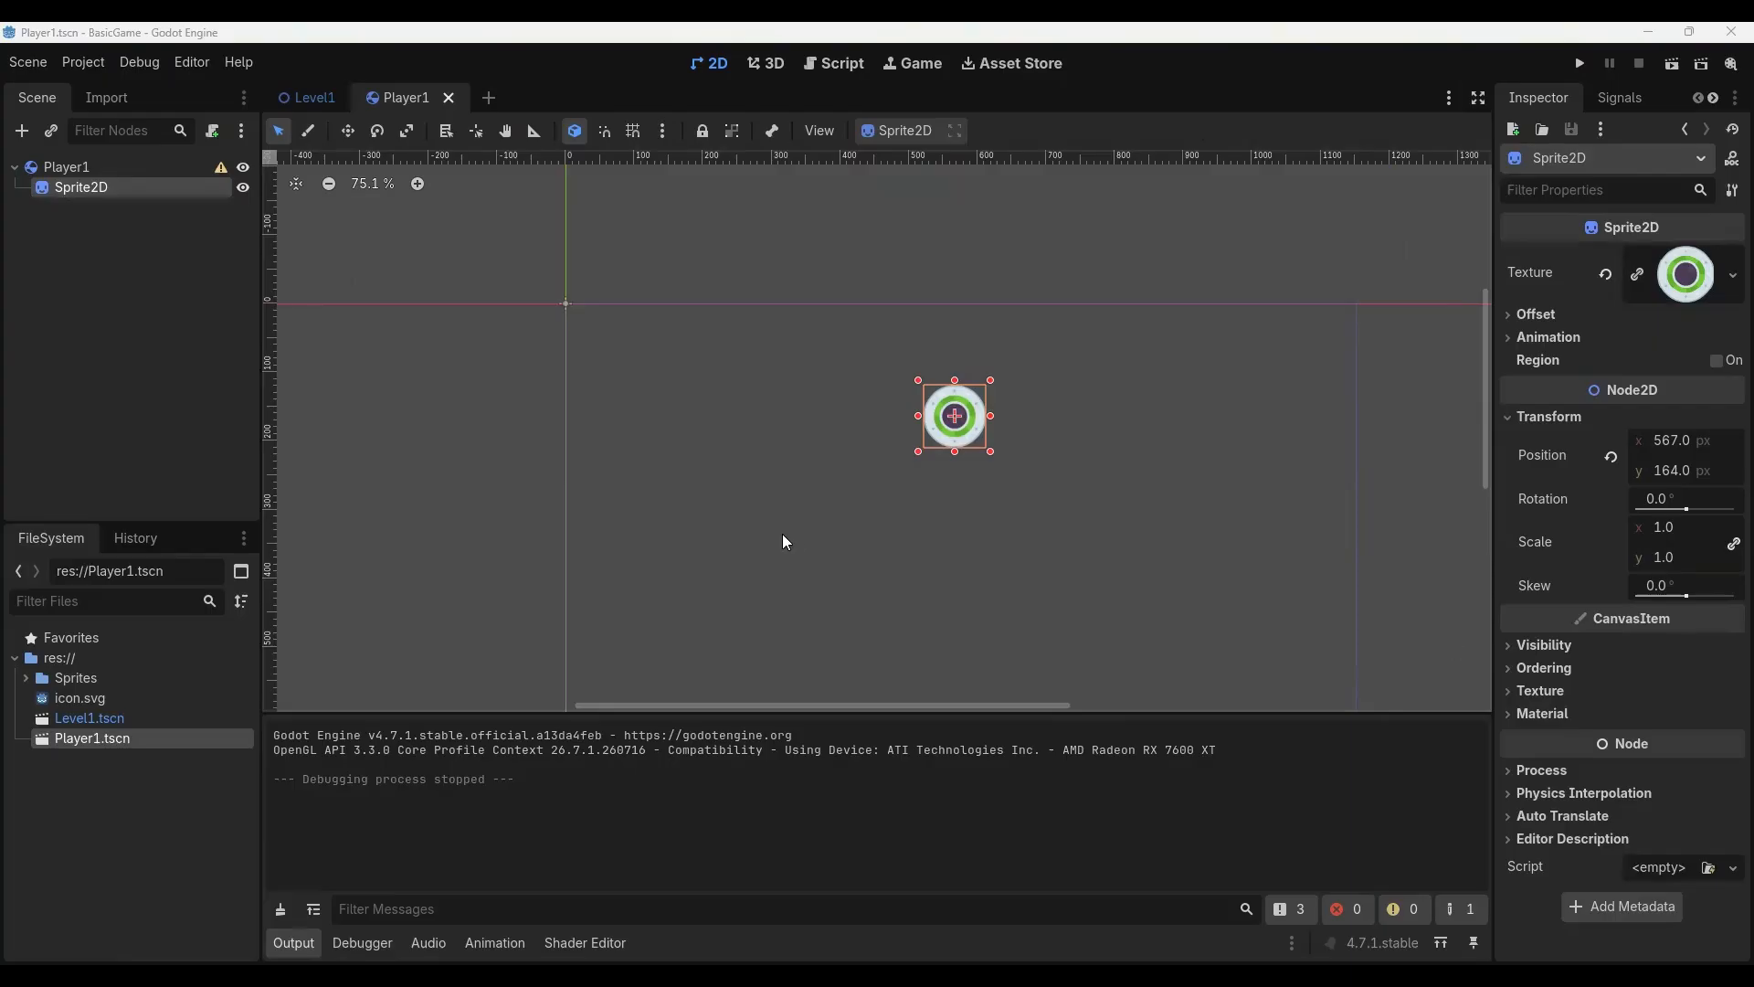
Set the gravity scale of the Player1 rigid body to 0.
left_click(81, 168)
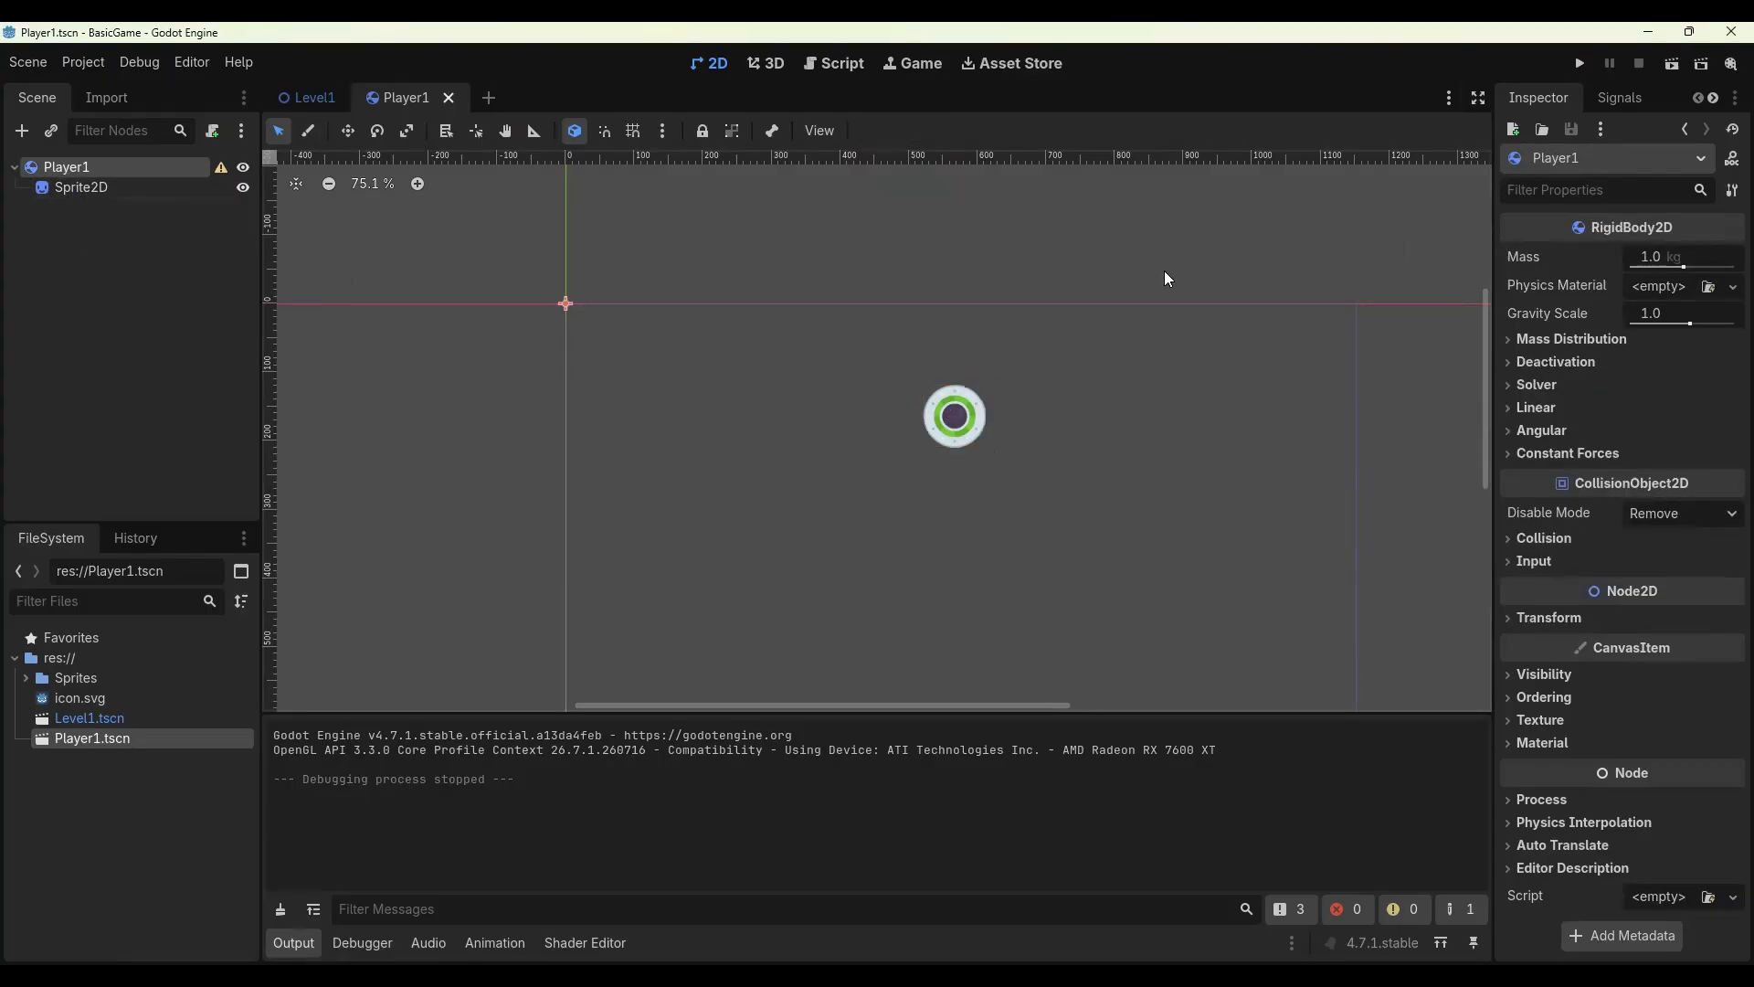
left_click(1661, 315)
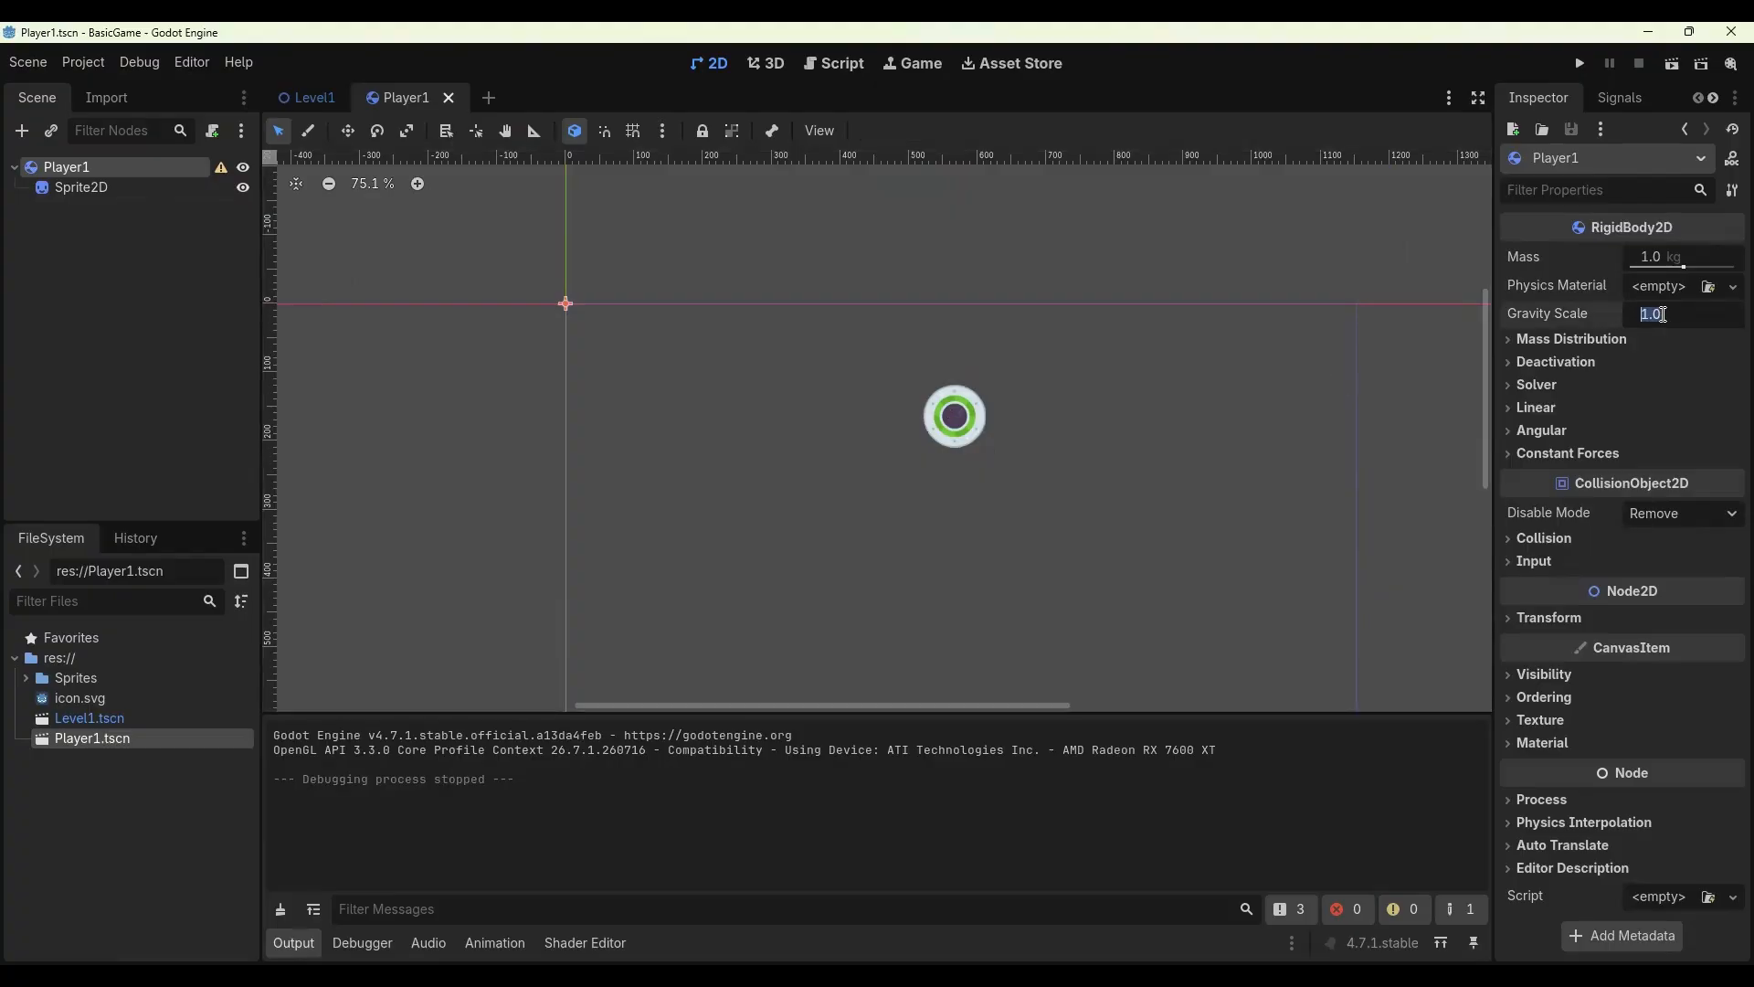
type("0")
left_click(1306, 418)
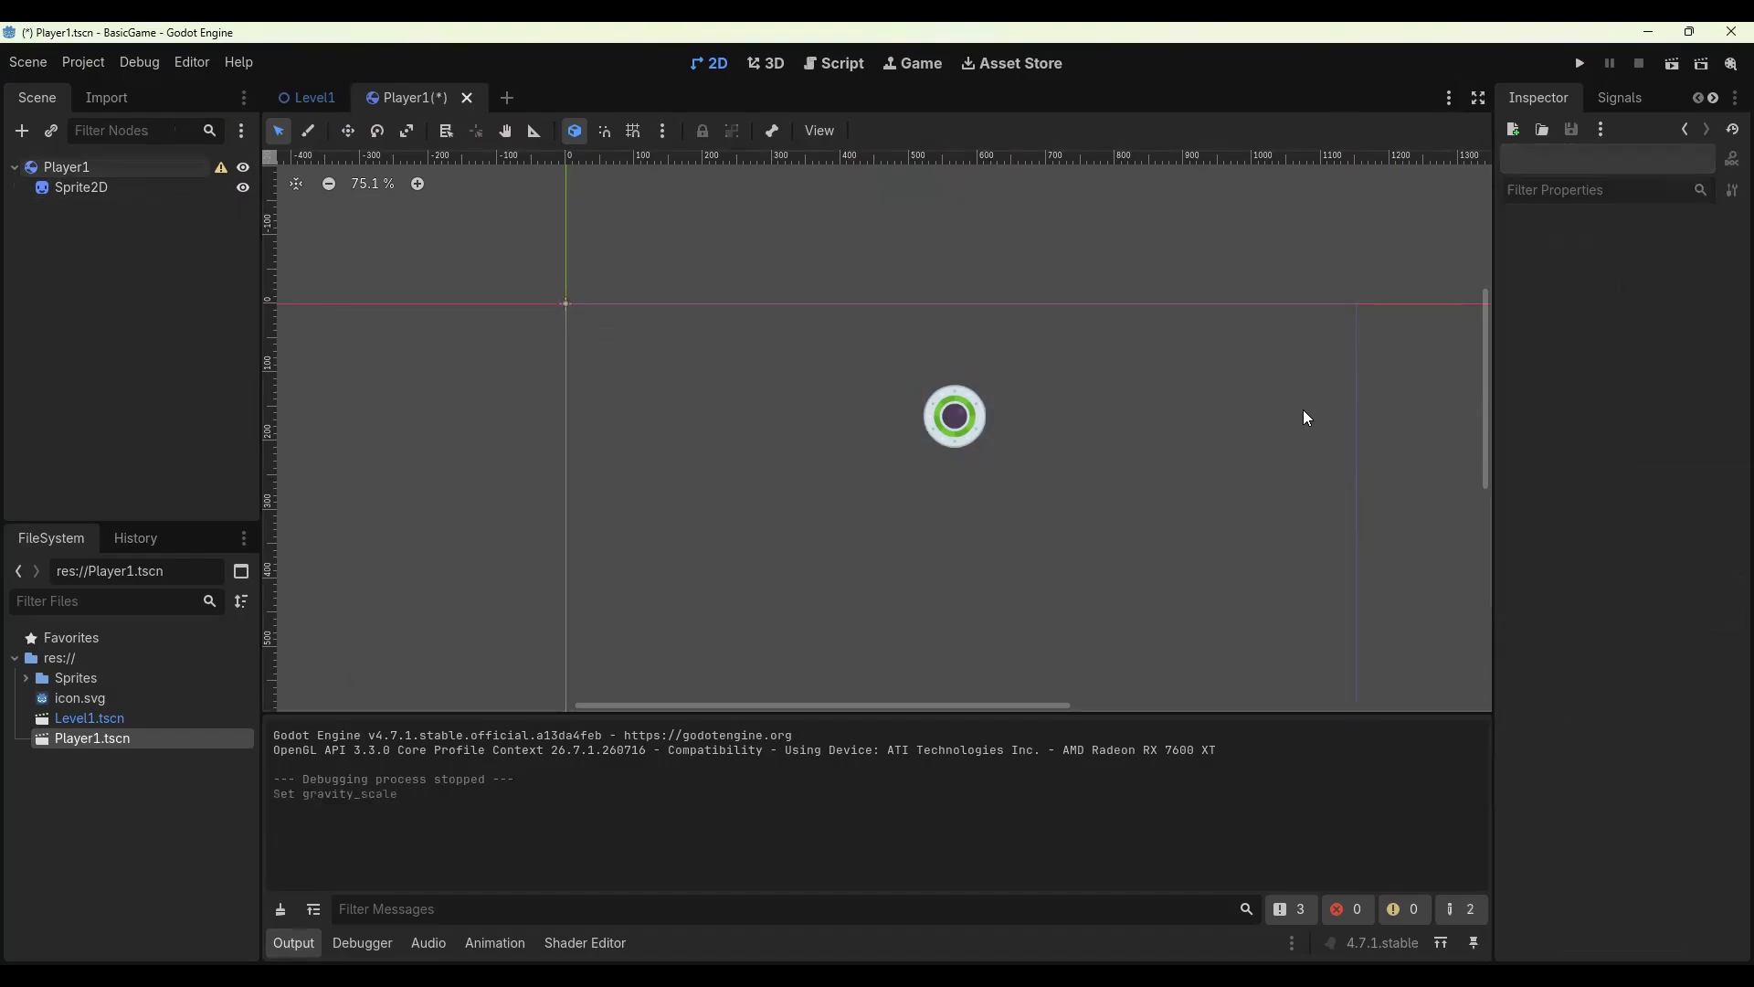
Test the current scene with the new gravity setting and close the game window.
left_click(1672, 64)
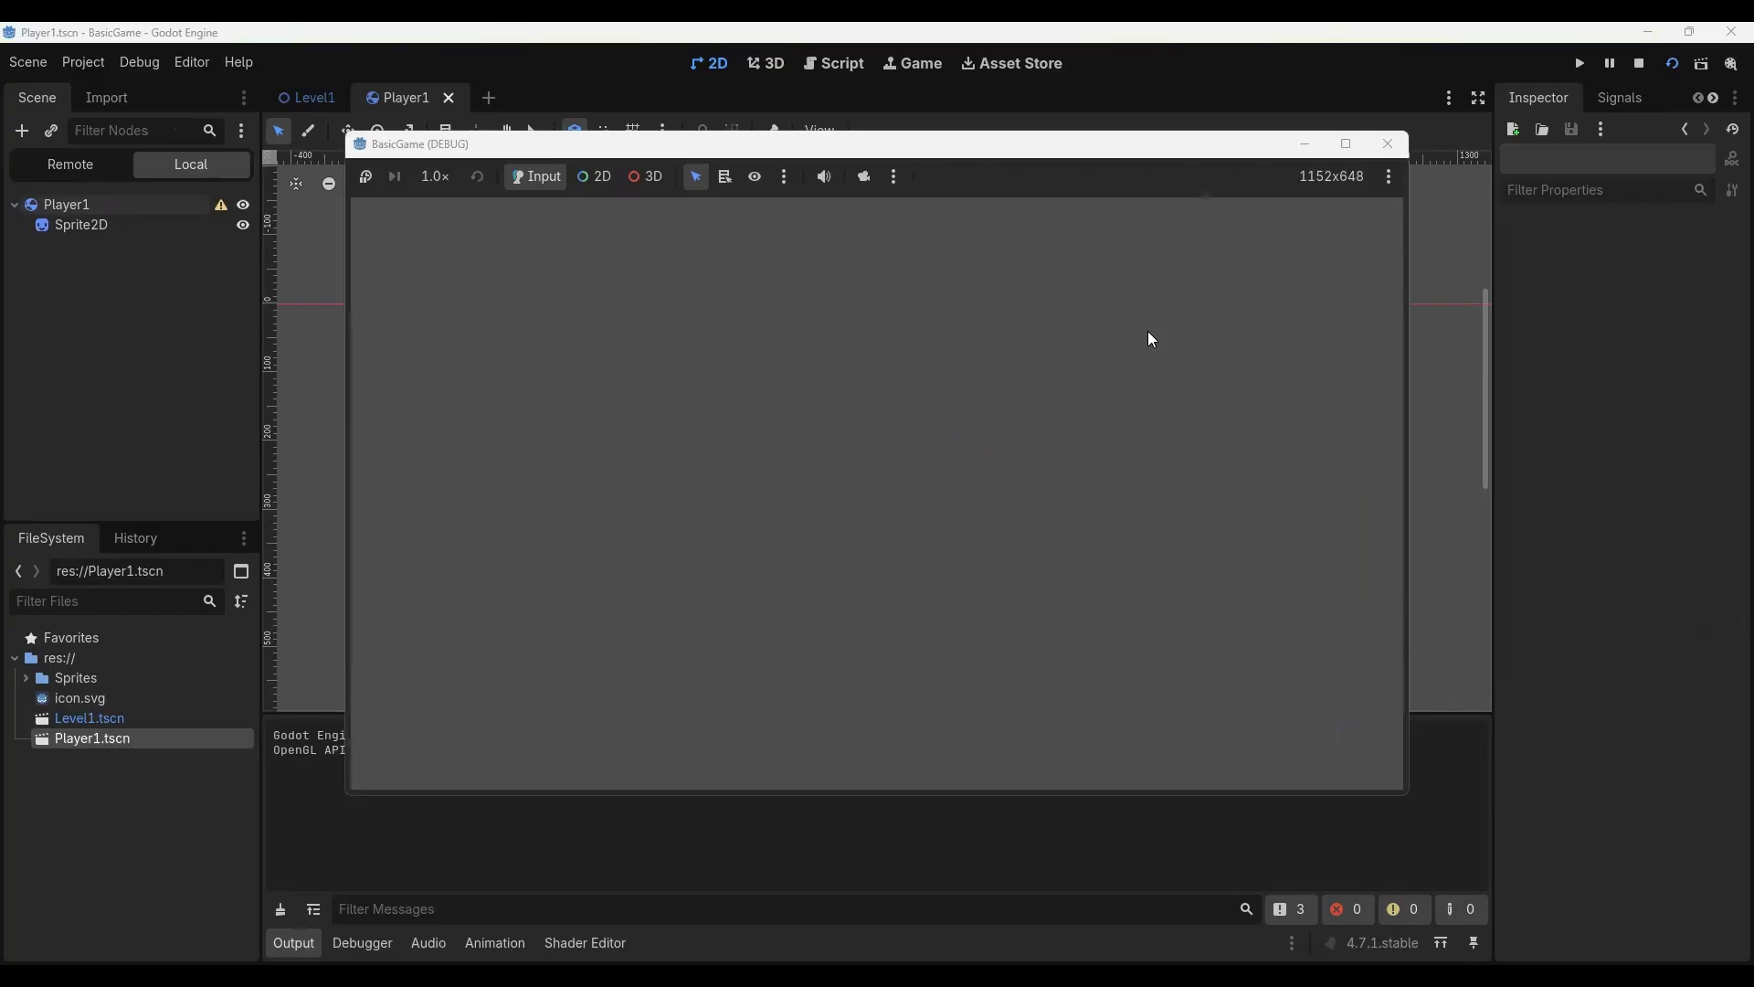
left_click(1388, 144)
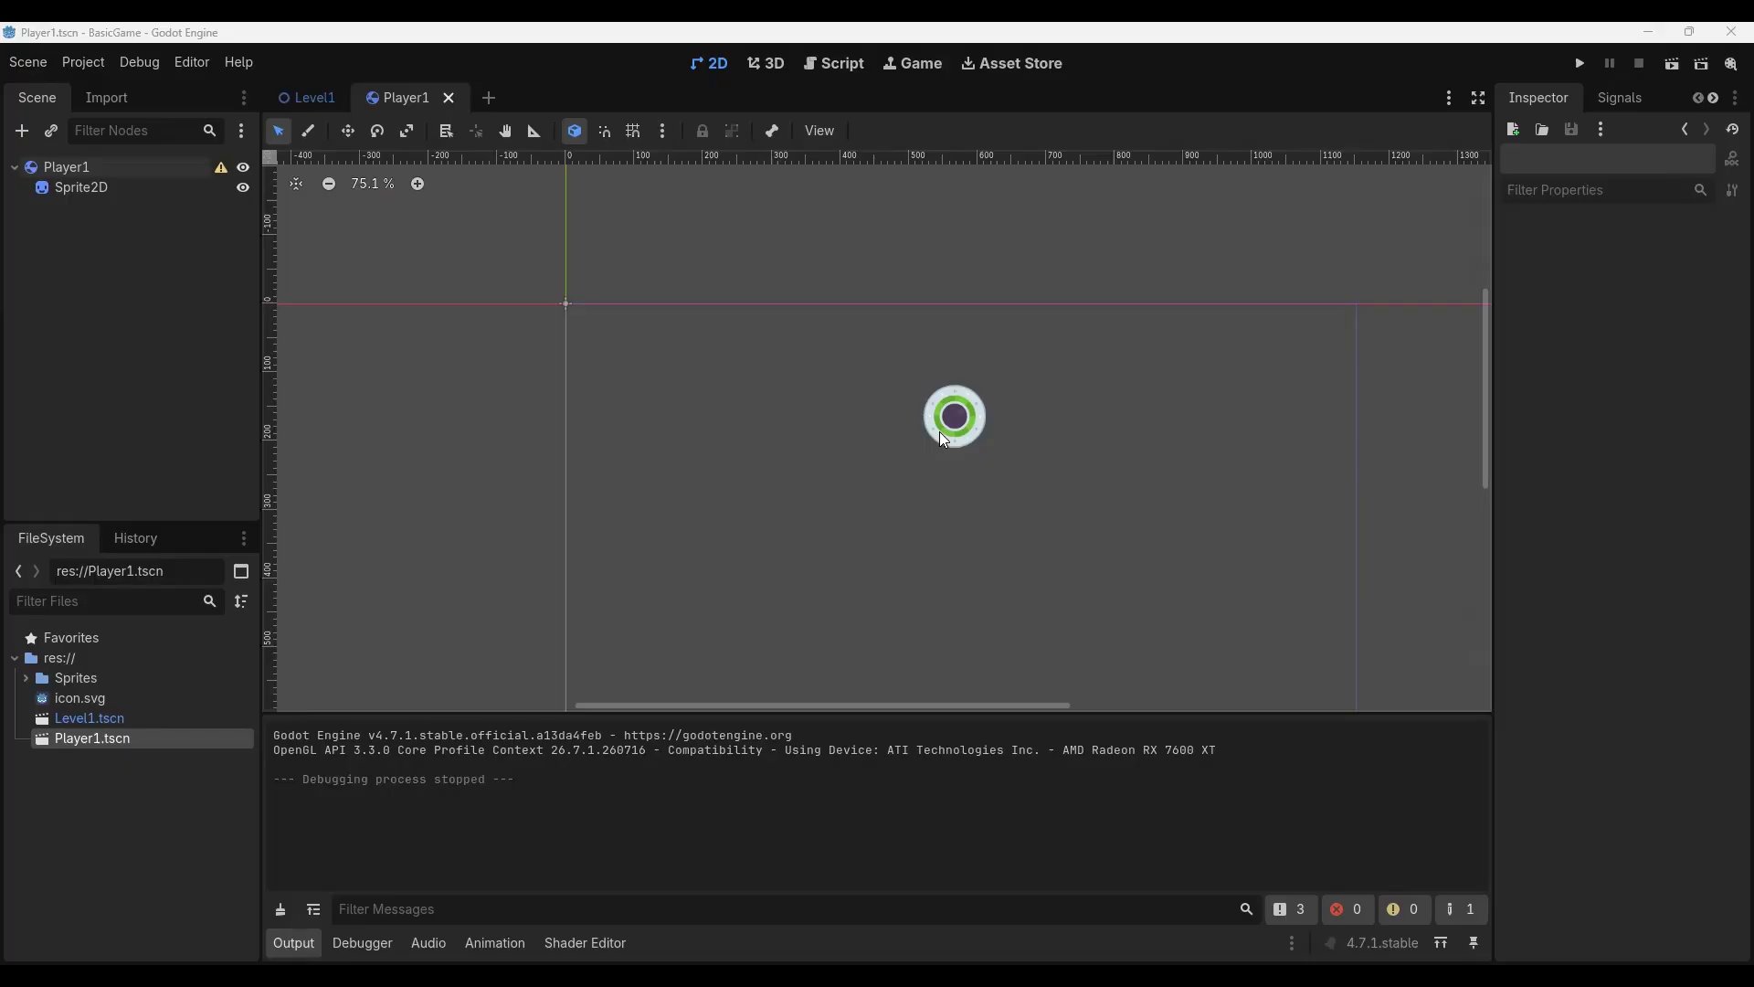
scroll(944, 440, "down", 2)
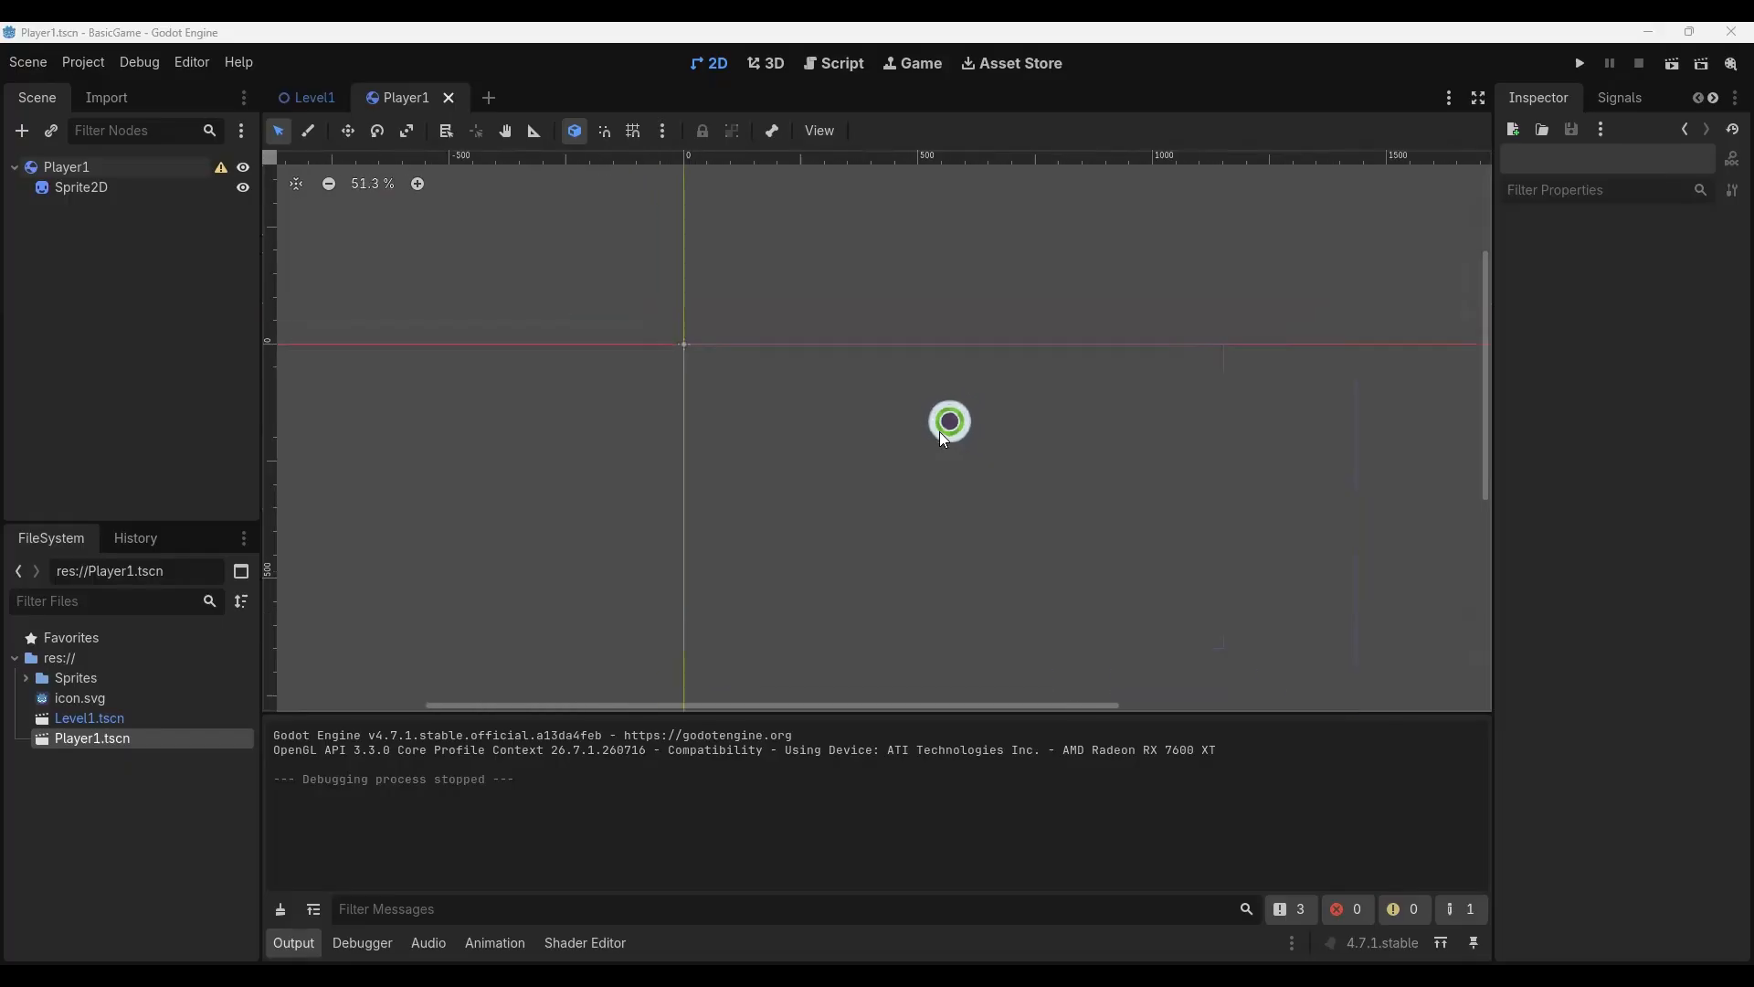
right_click(996, 519)
middle_click_drag(868, 537, 859, 489)
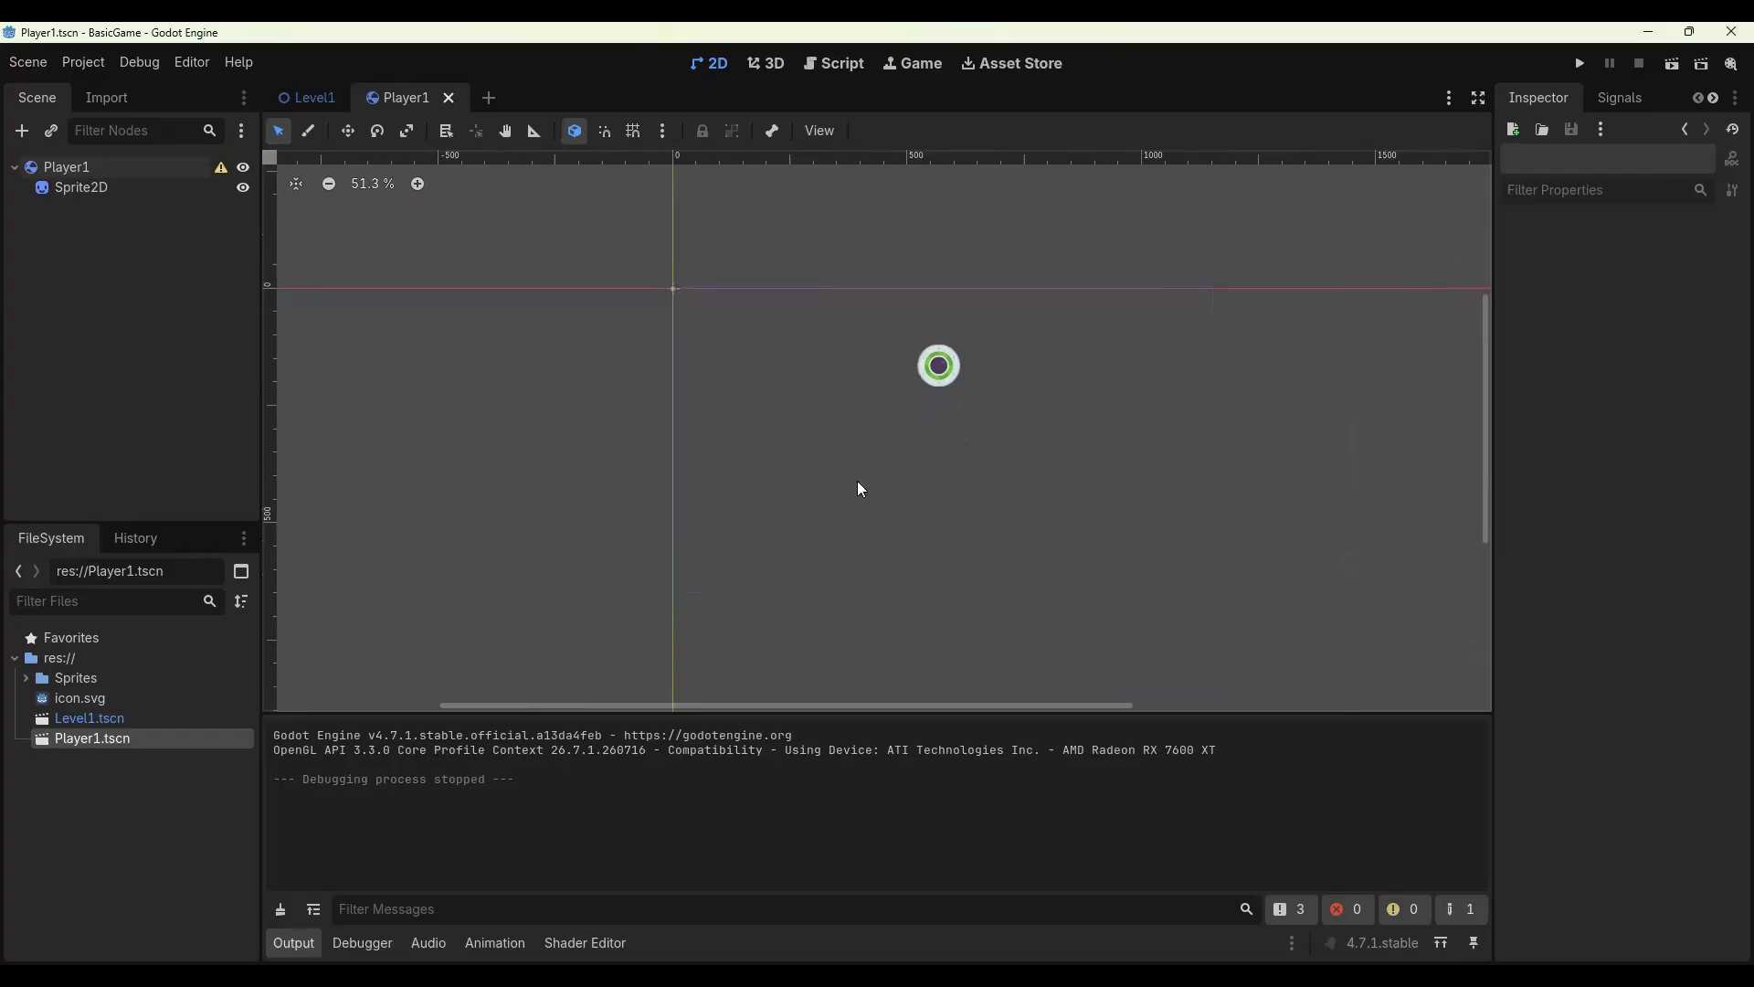